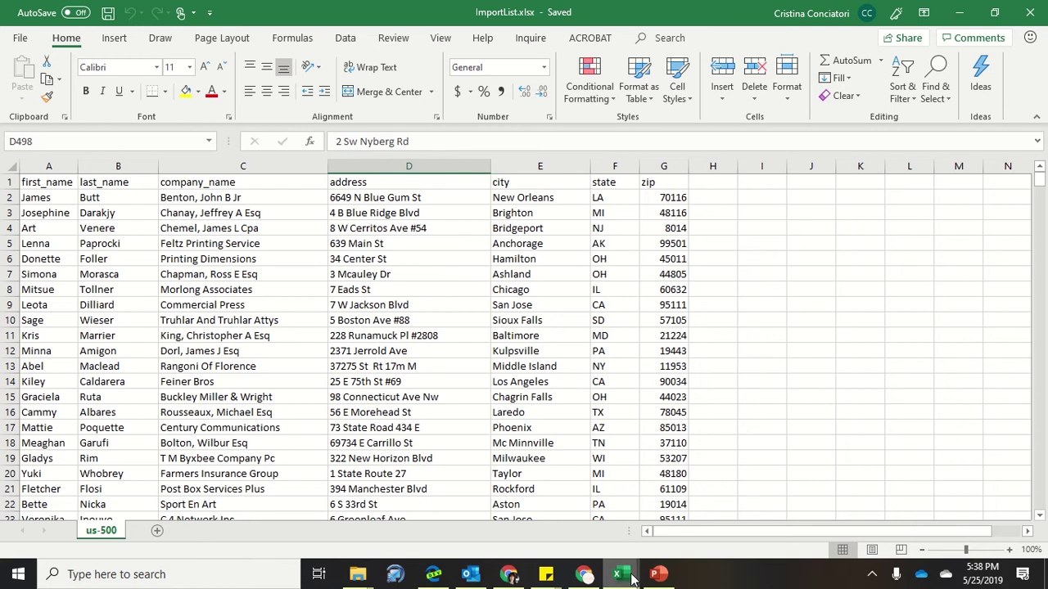
Look over the name and UserID list in Book1, and return to the ImportList.xlsx workbook.
mouse_move(631, 579)
click(601, 535)
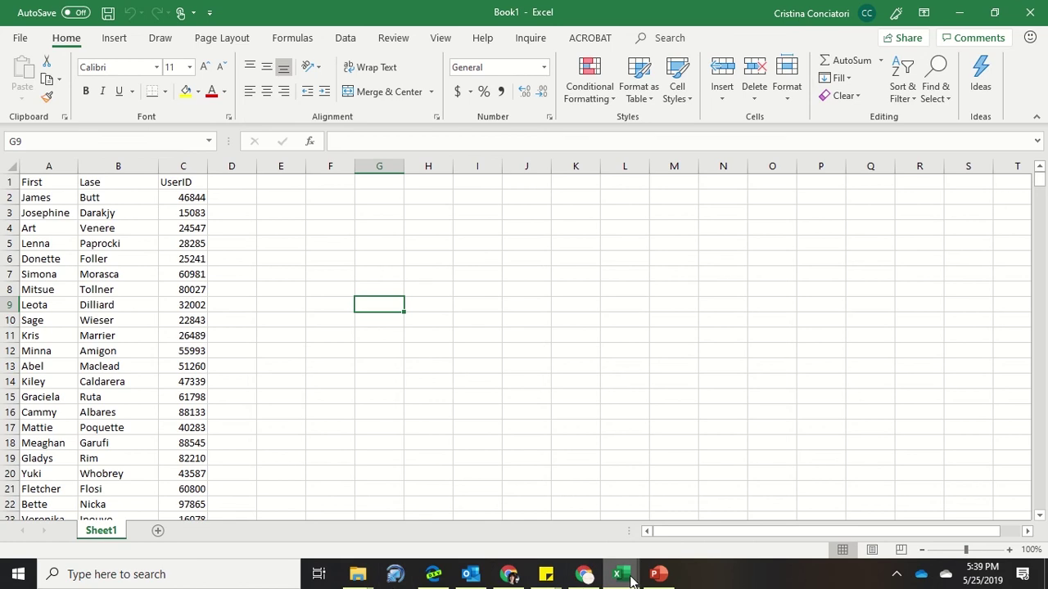
mouse_move(627, 577)
click(653, 537)
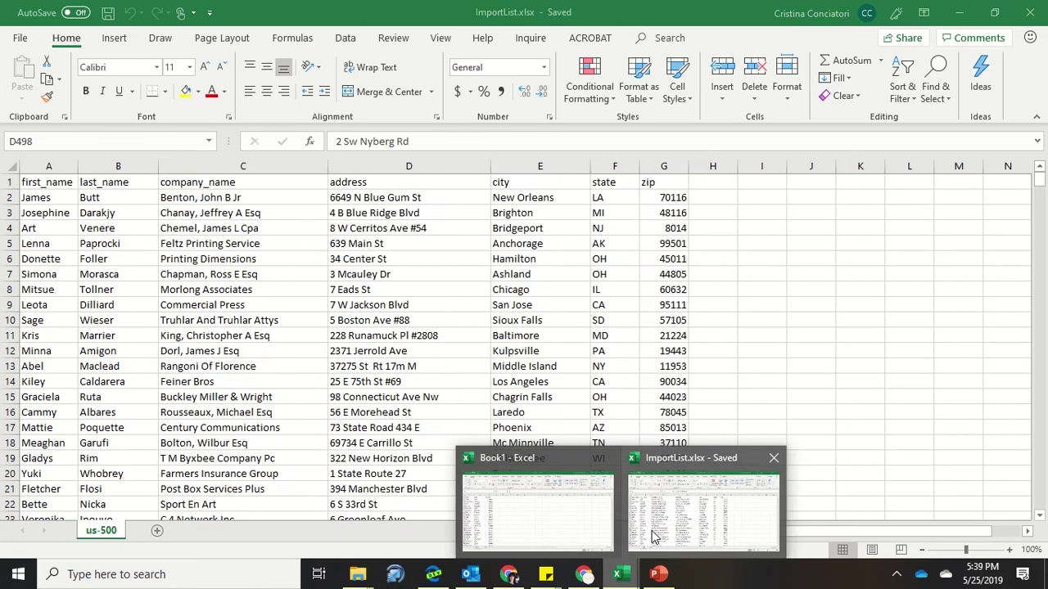
click(653, 537)
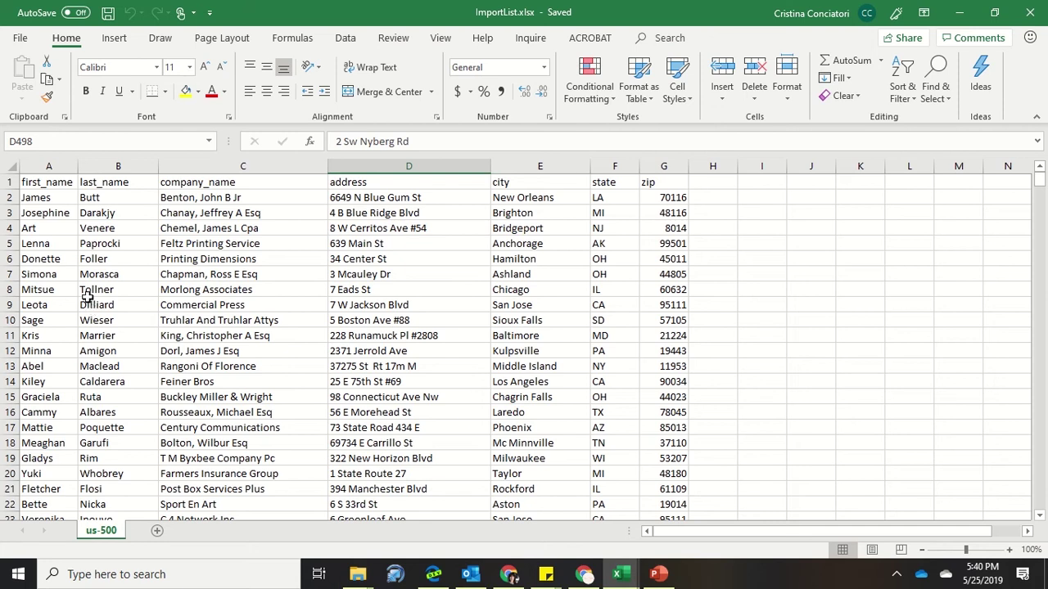
Insert two blank columns before the first_name column in ImportList.xlsx.
click(49, 161)
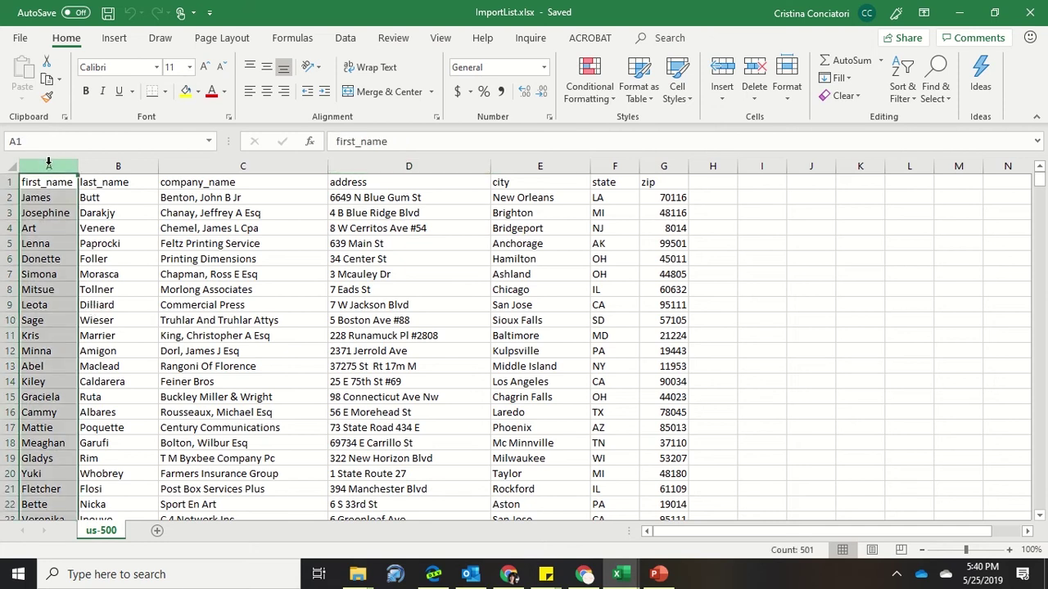
click(722, 103)
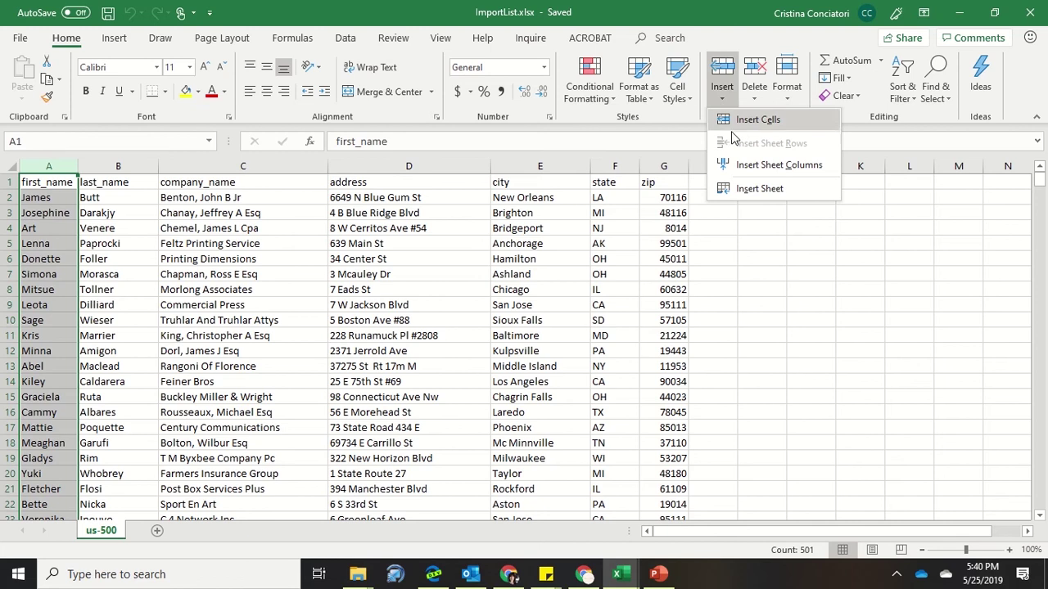
click(743, 165)
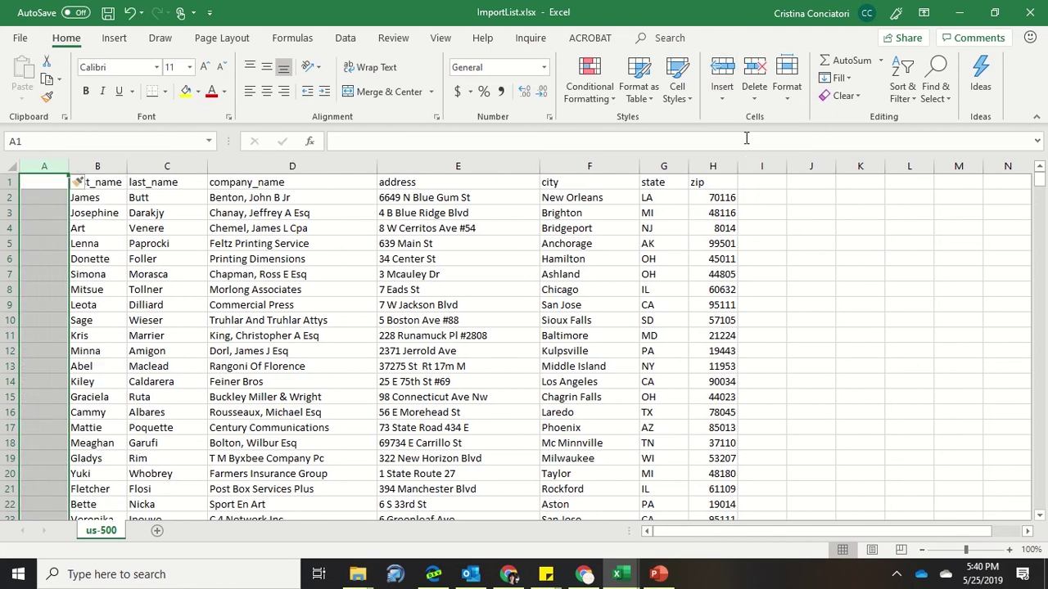
click(730, 102)
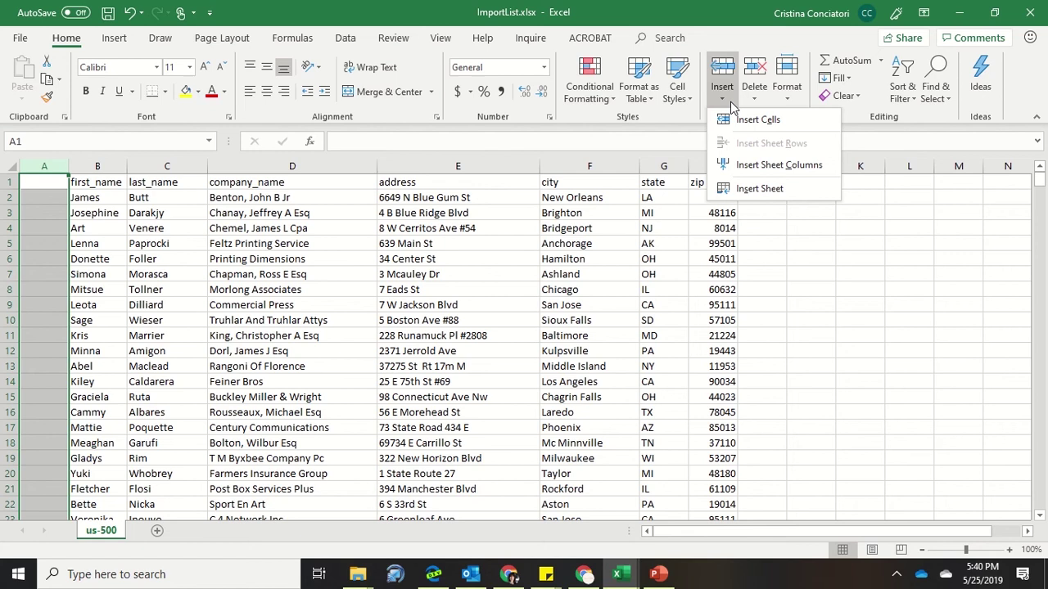
click(749, 164)
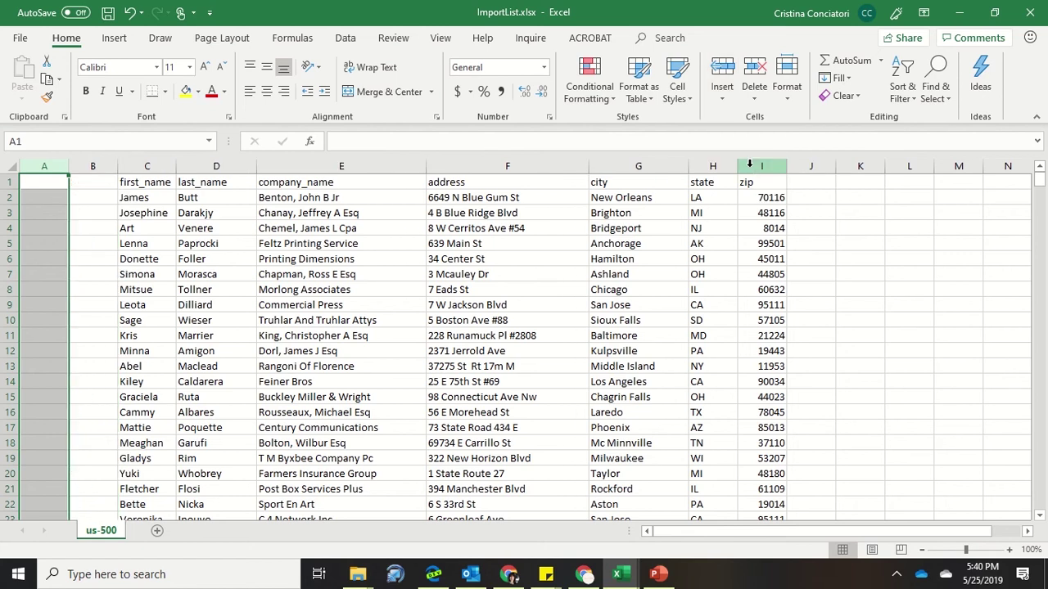
Label the two new columns "combo" in A1 and "user id" in B1.
click(44, 183)
text(combo)
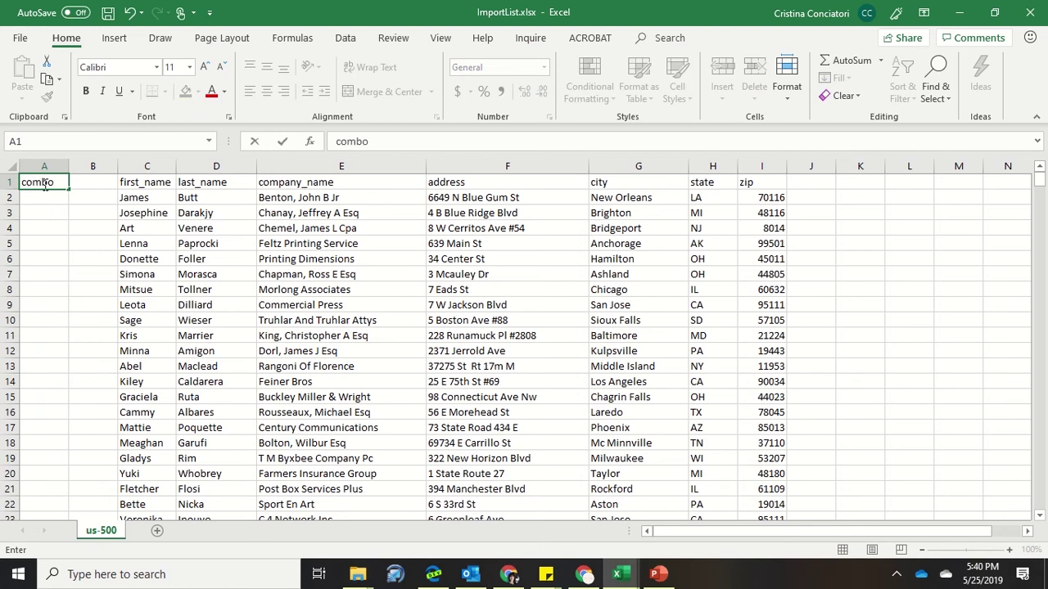
key(Tab)
text(user id)
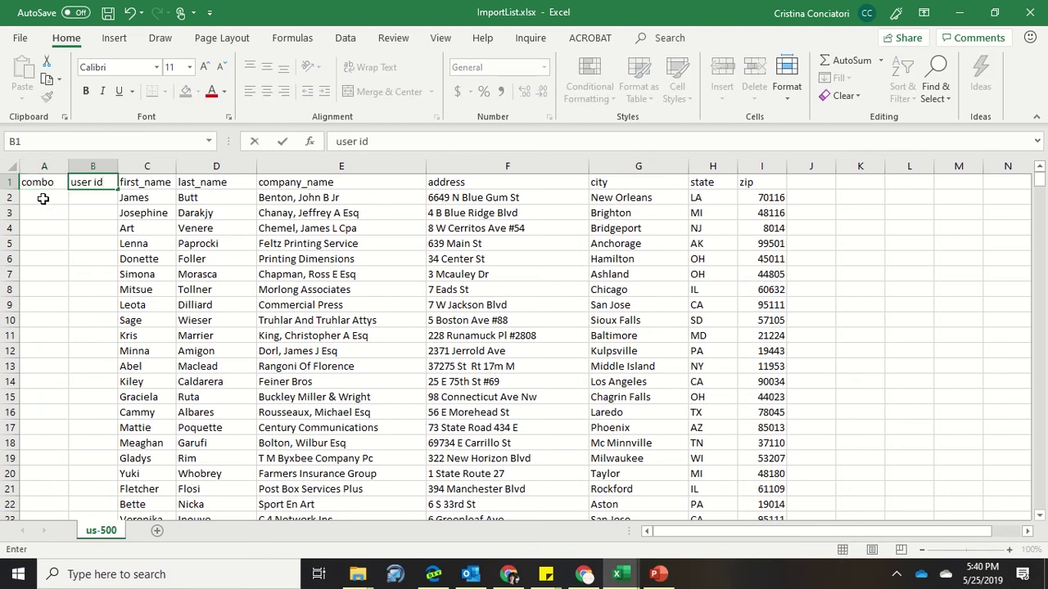
Enter the formula =CONCAT(C2,D2) in A2 to join the first and last name.
click(43, 198)
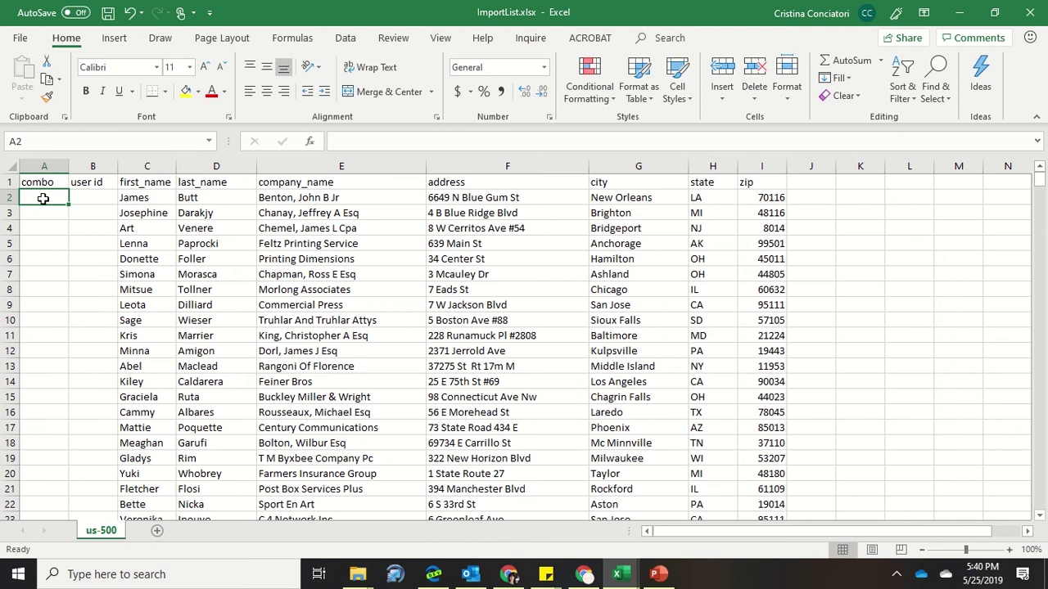
text(=co)
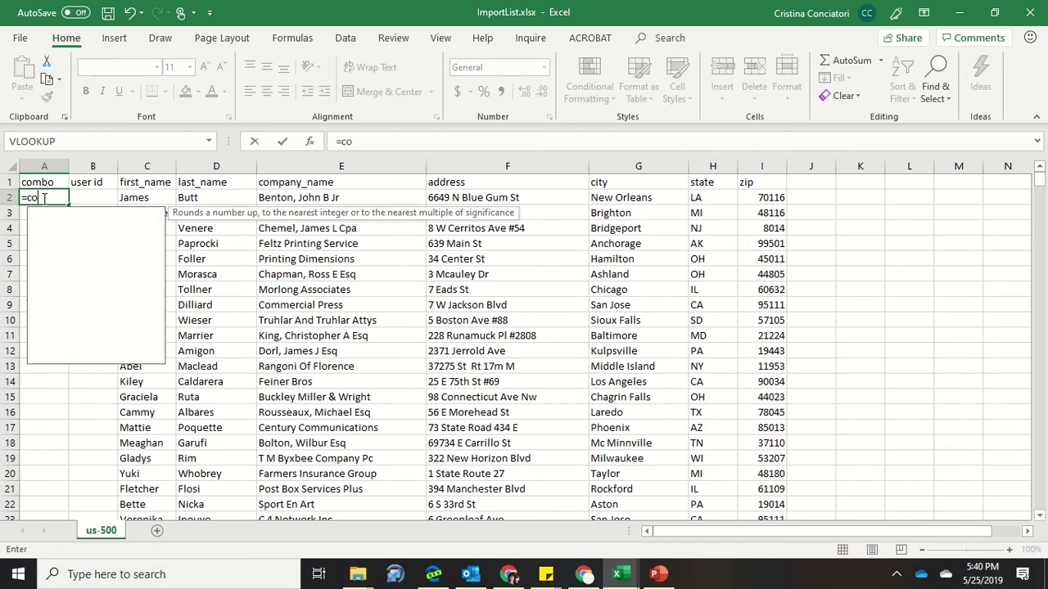
text(ncat()
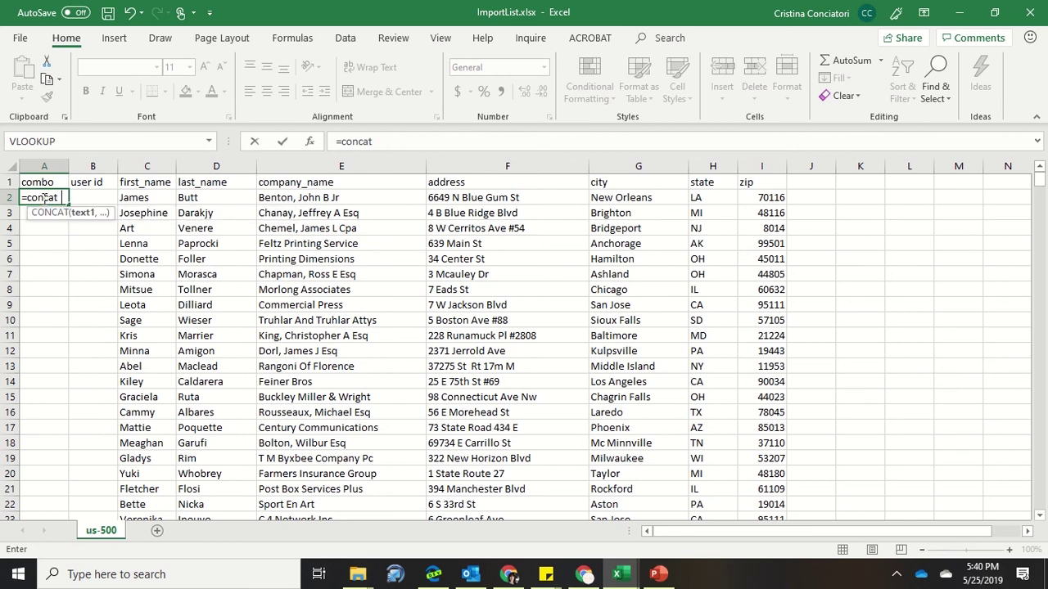
click(150, 198)
text(,)
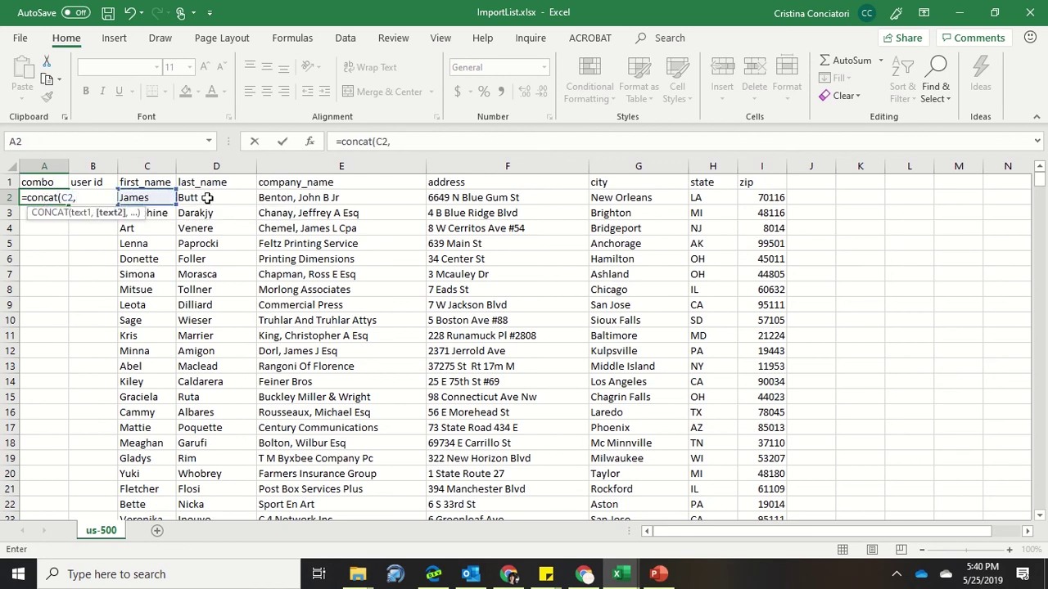
click(207, 199)
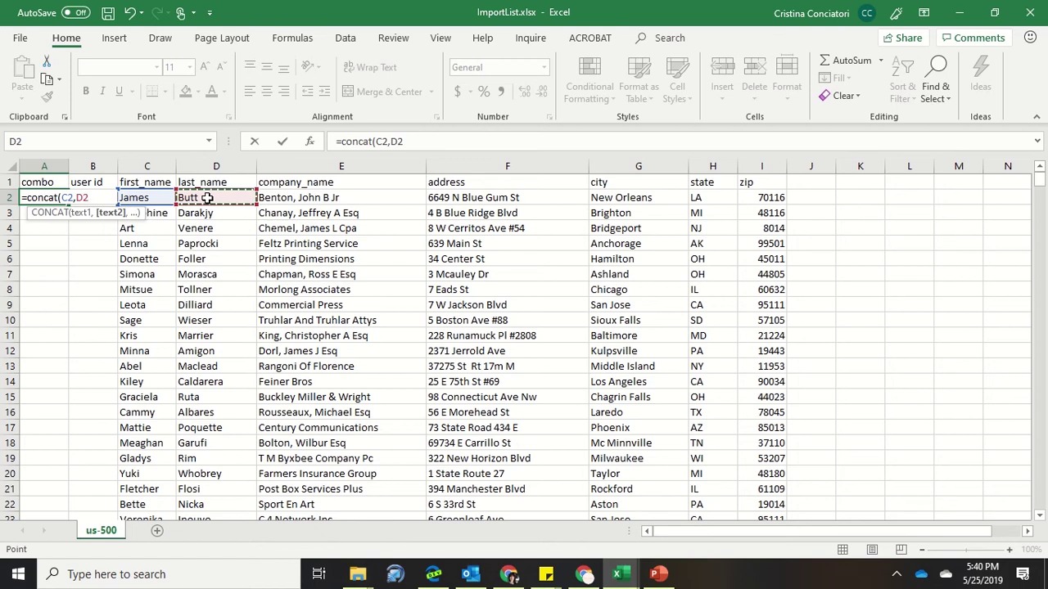
text())
key(Return)
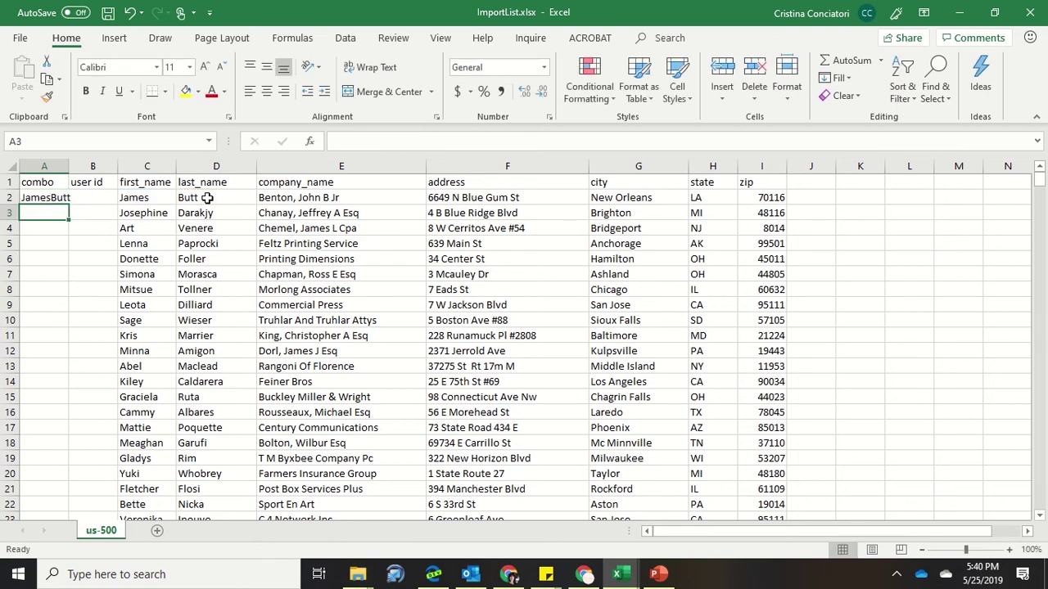
Fill the A2 formula down the combo column for all records and fit column A's width to its contents.
click(51, 197)
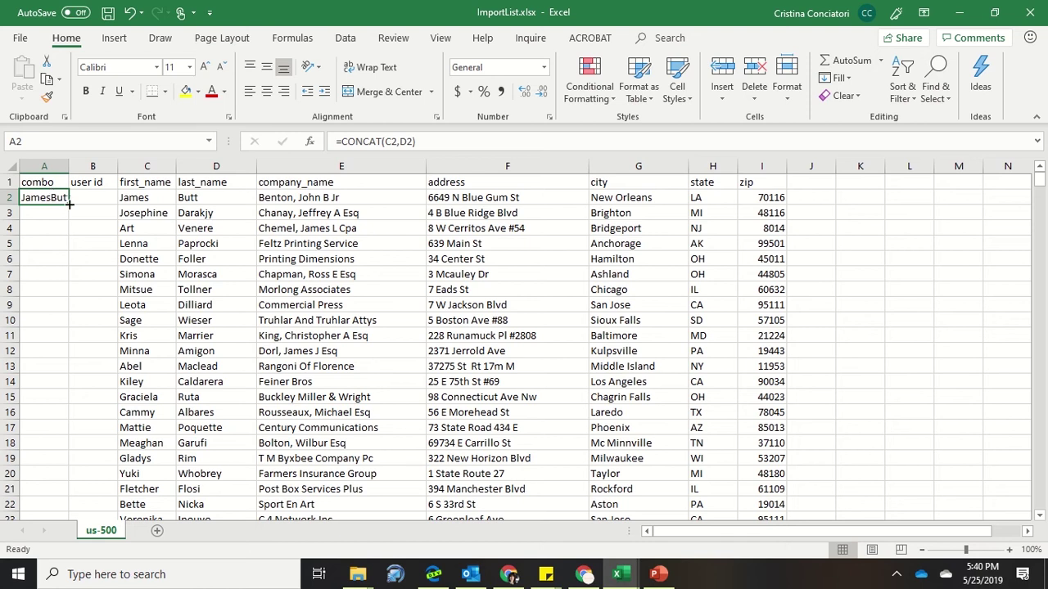
drag(70, 205, 64, 514)
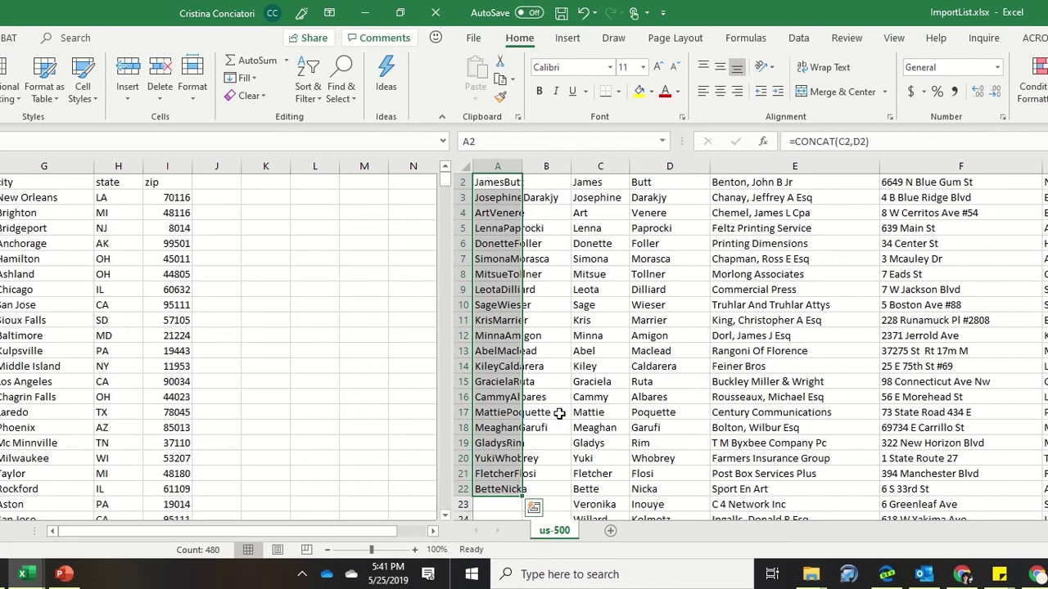
key(ctrl+Down)
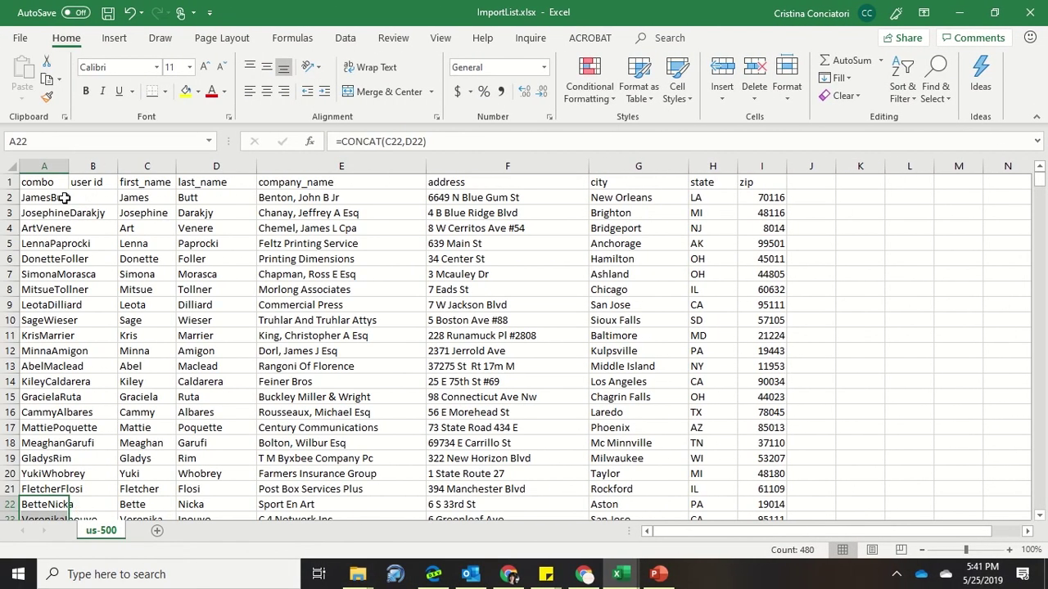
double_click(69, 166)
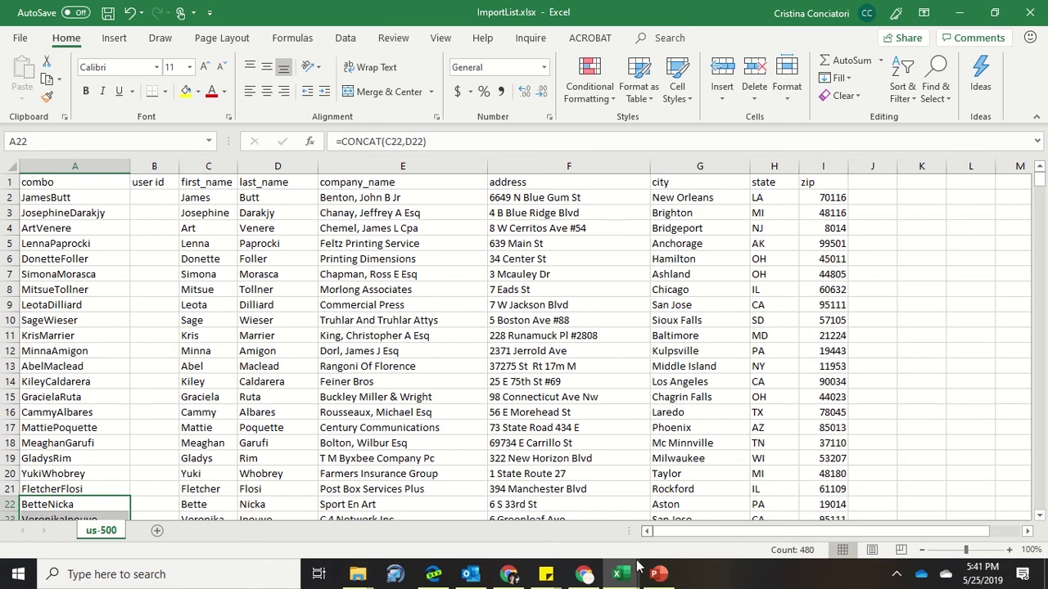
Switch to the Book1 workbook and insert a blank column before the First column.
mouse_move(623, 573)
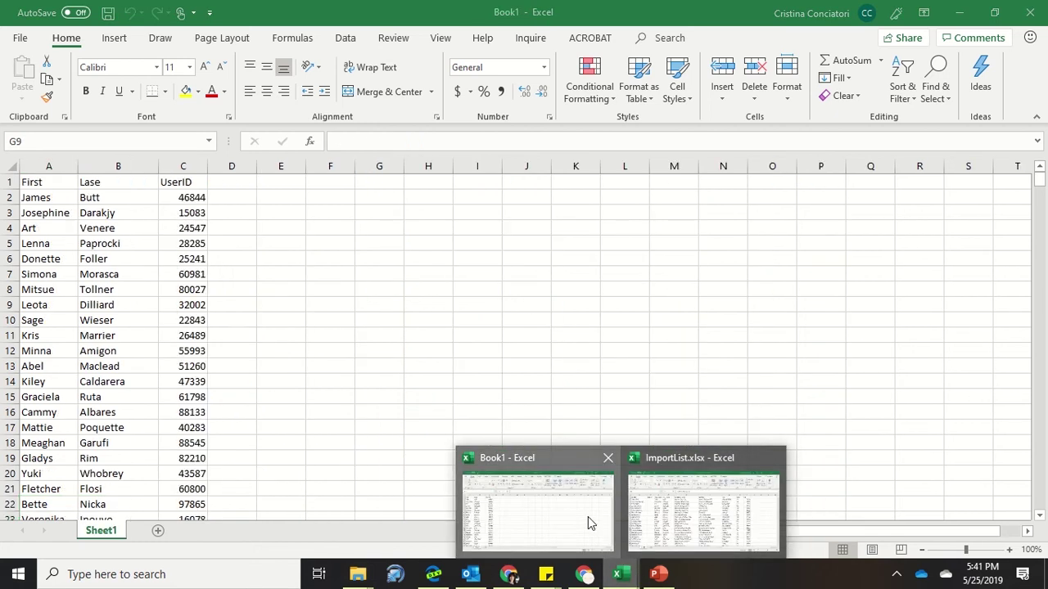
click(587, 516)
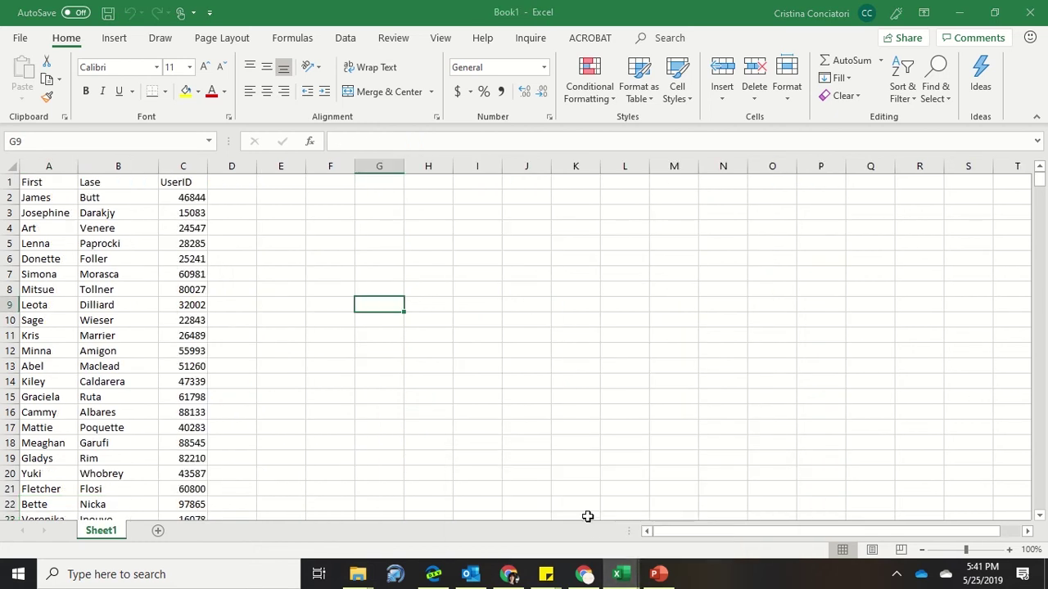
click(45, 158)
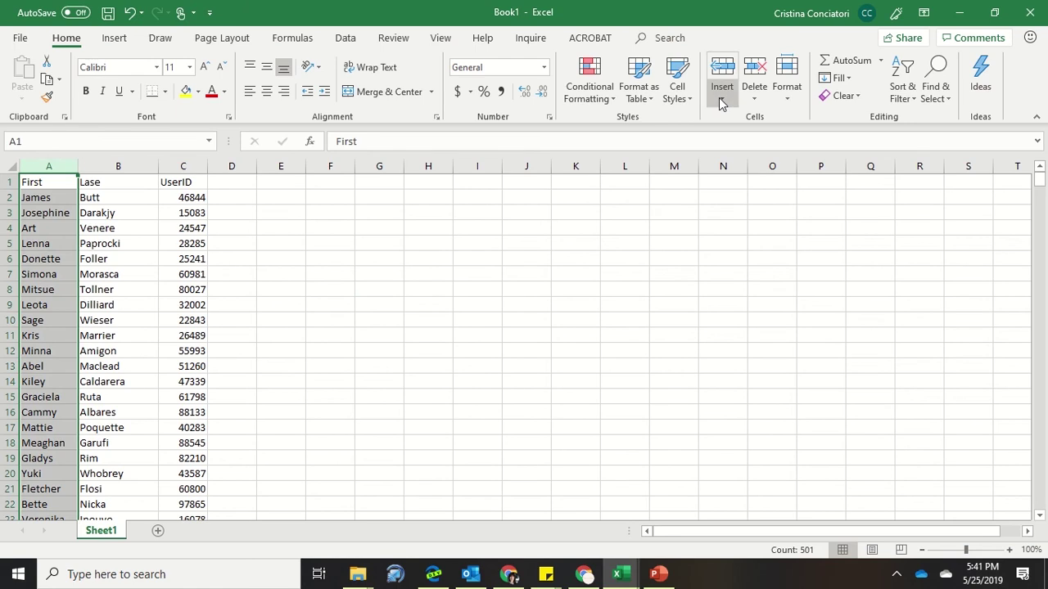
click(722, 98)
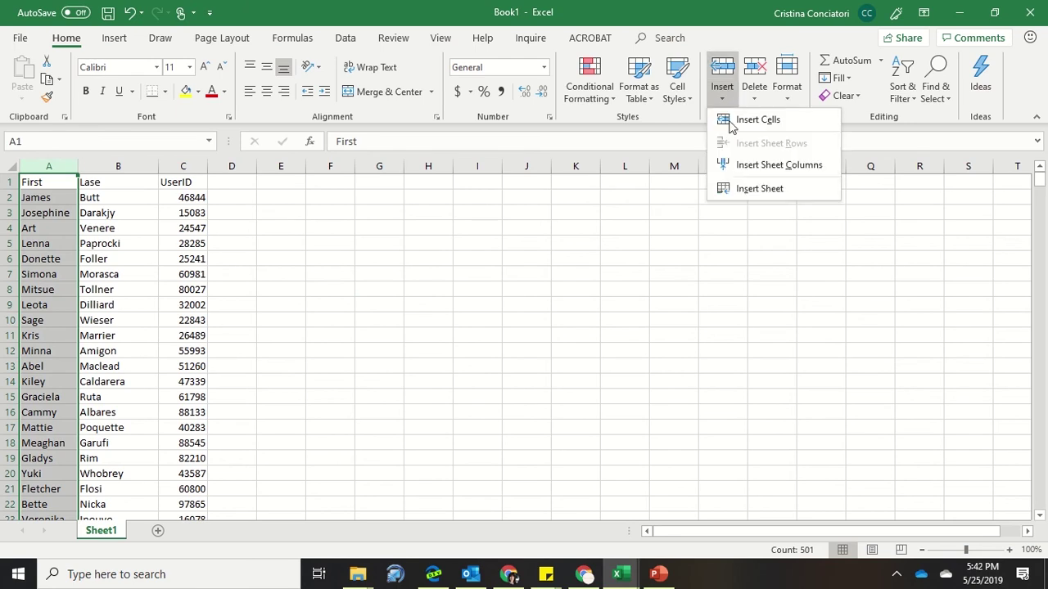
click(745, 165)
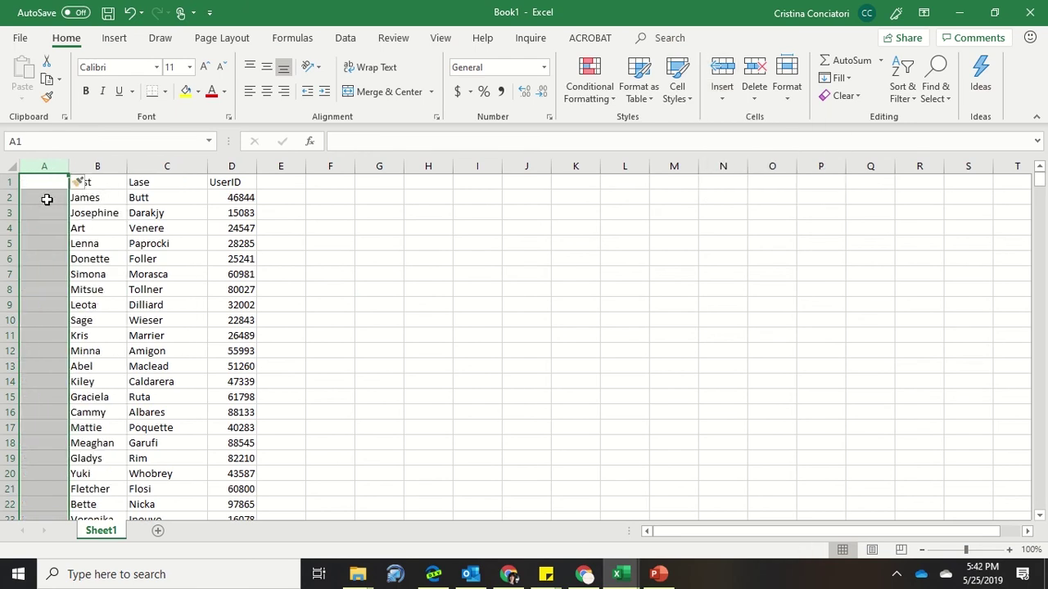
Enter the header "combo" in A1 above Book1's new blank column.
click(46, 199)
click(49, 181)
text(ombo)
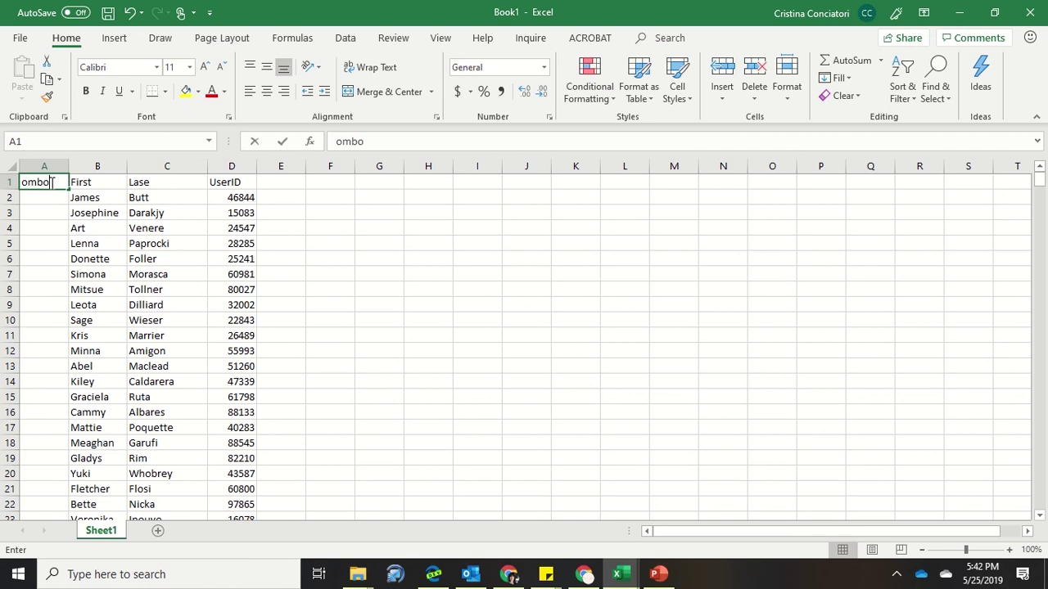
key(ctrl+Return)
key(Delete)
text(combo)
key(Return)
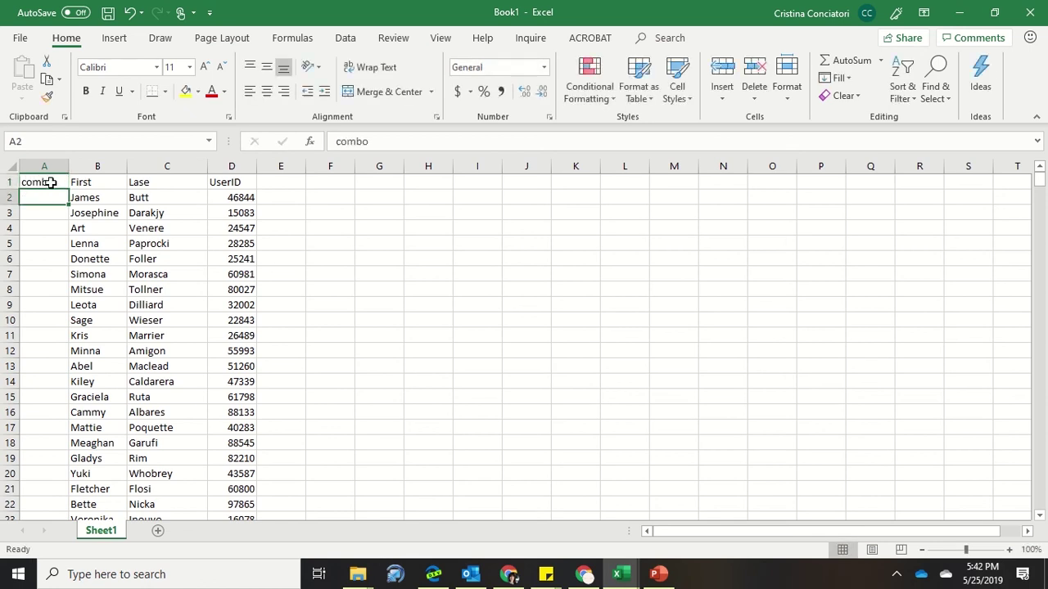
Enter the formula =CONCAT(B2,C2) in A2 of Book1 to join the first and last name.
text(=conca)
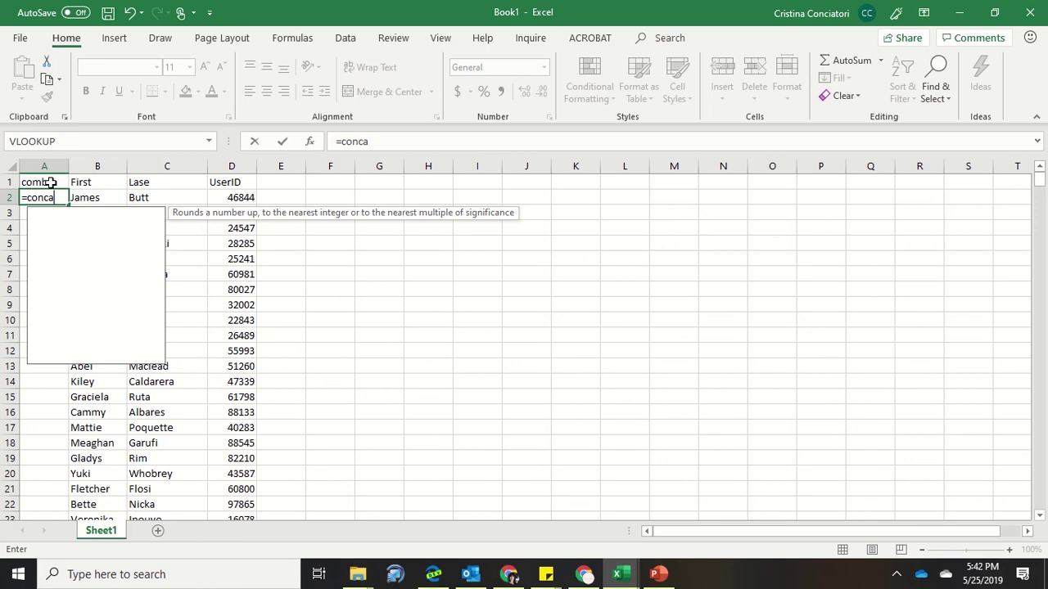
text(t()
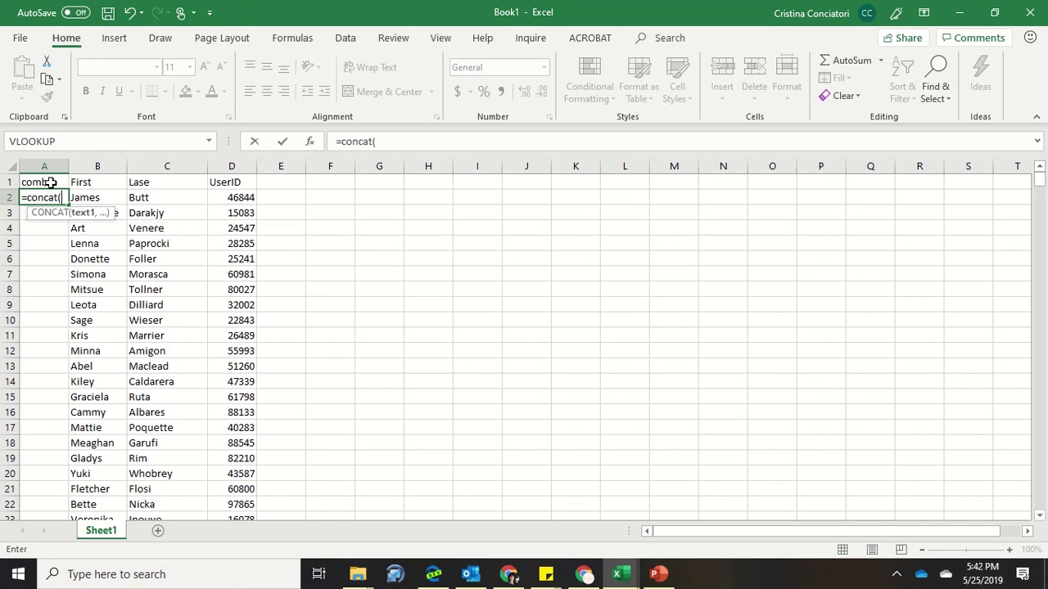
click(100, 197)
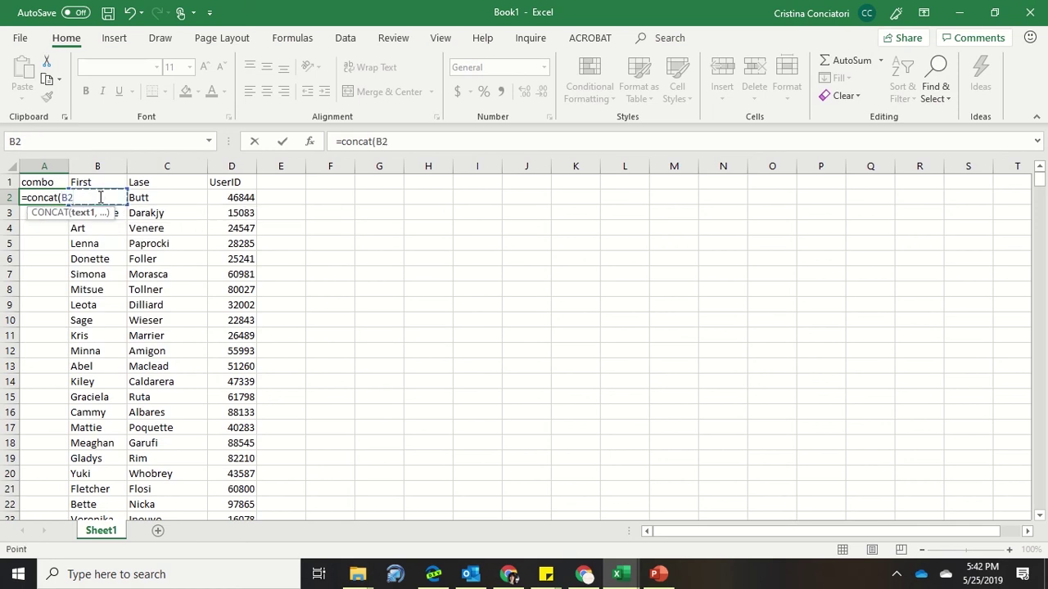
text(,)
click(150, 198)
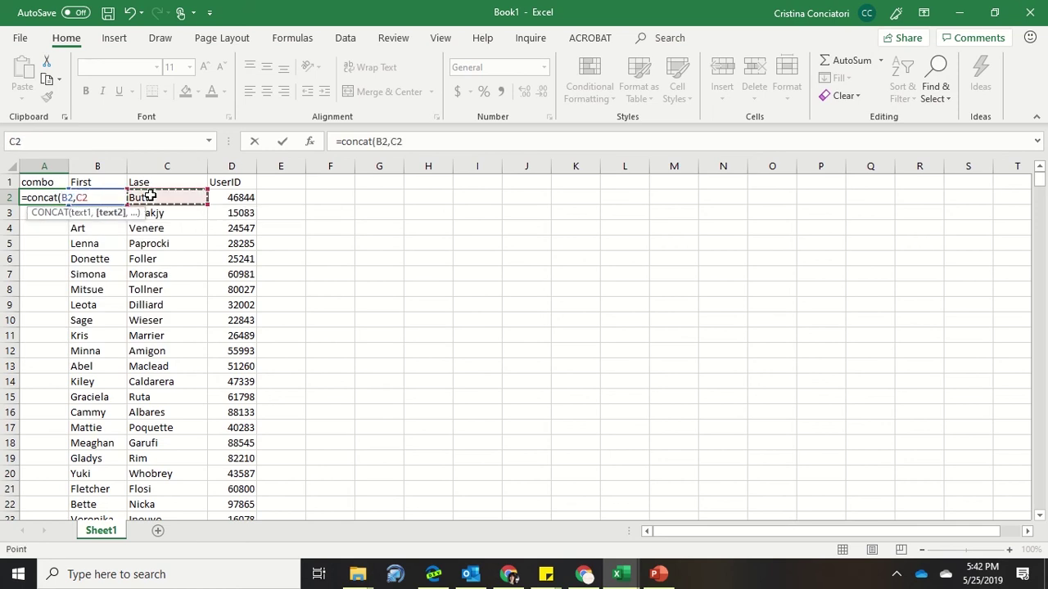
text())
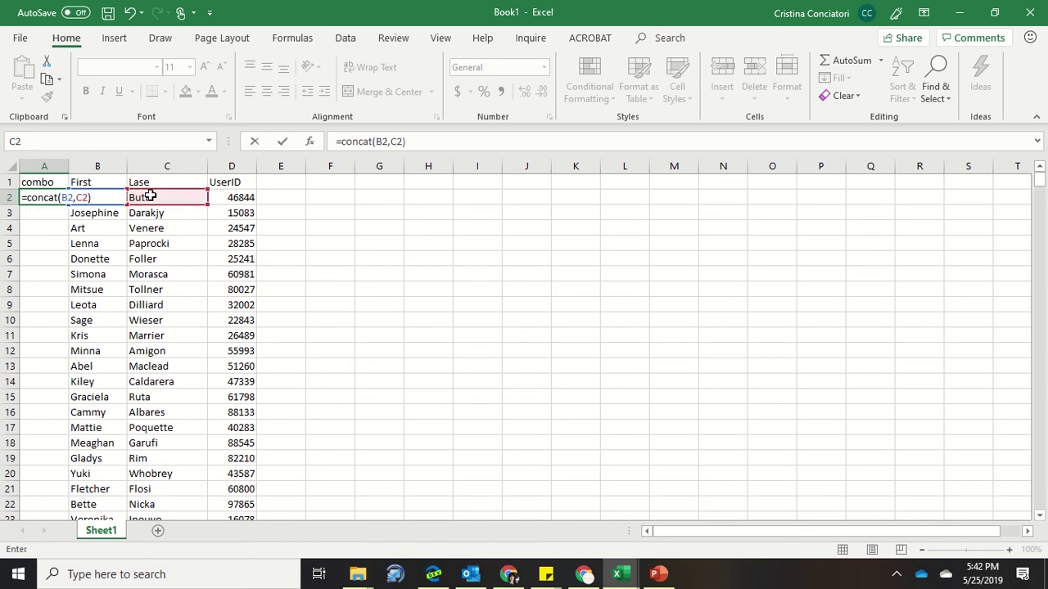
key(Return)
Fill Book1's A2 formula down the combo column through row 501.
click(44, 198)
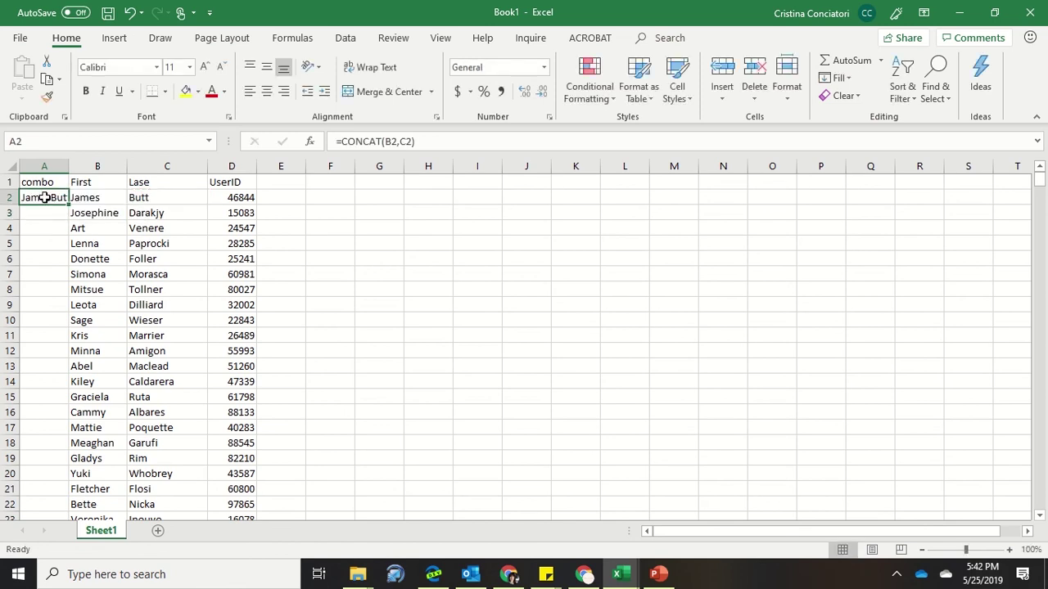
drag(69, 204, 75, 469)
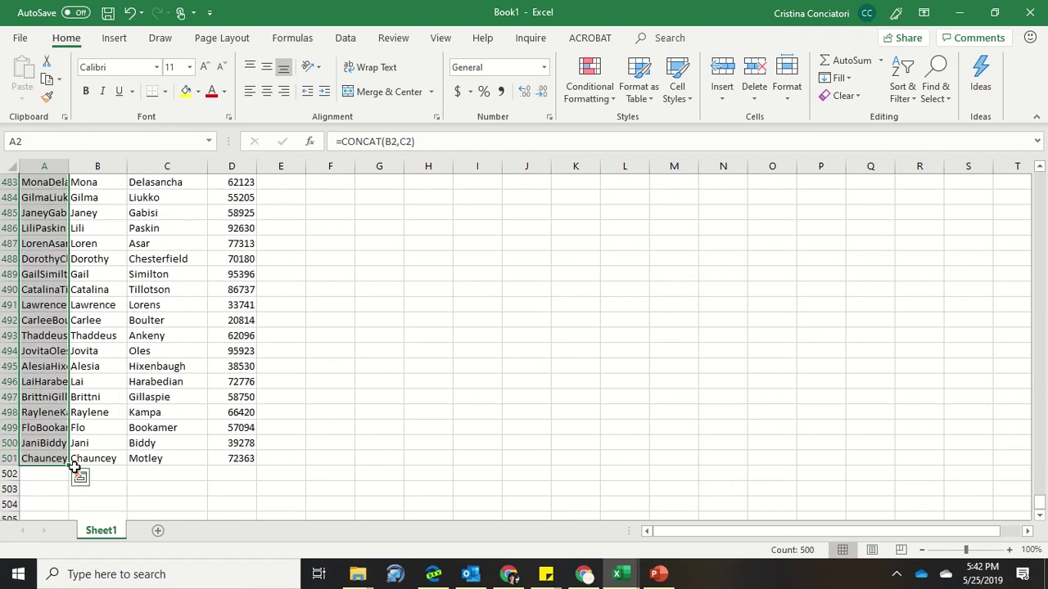
click(98, 412)
scroll(98, 412, up, 2)
scroll(60, 141, up, 20)
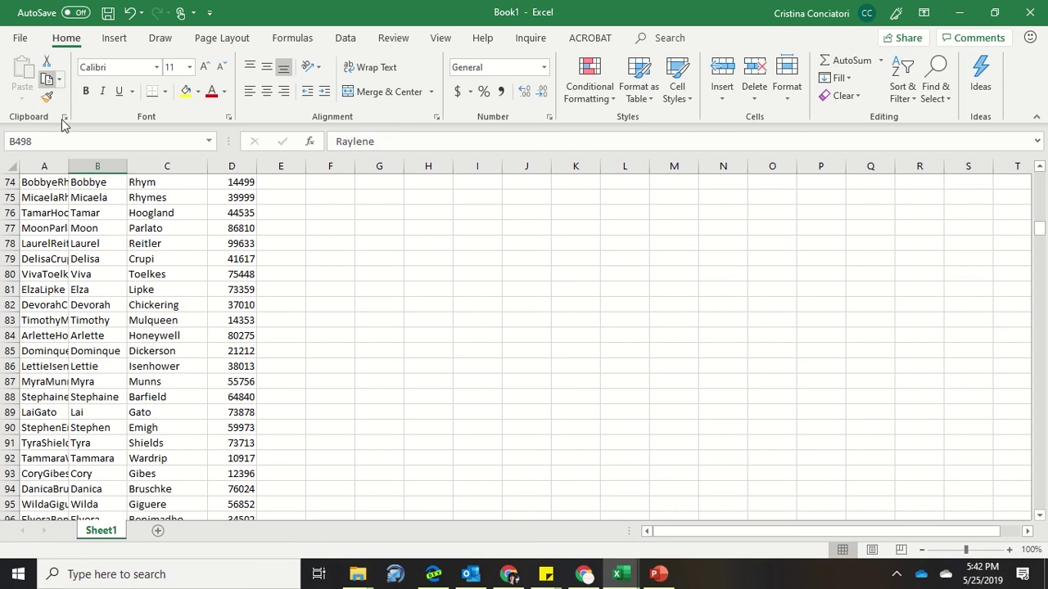
Fit the width of Book1's combo column to its contents and switch back to the ImportList.xlsx workbook.
double_click(69, 166)
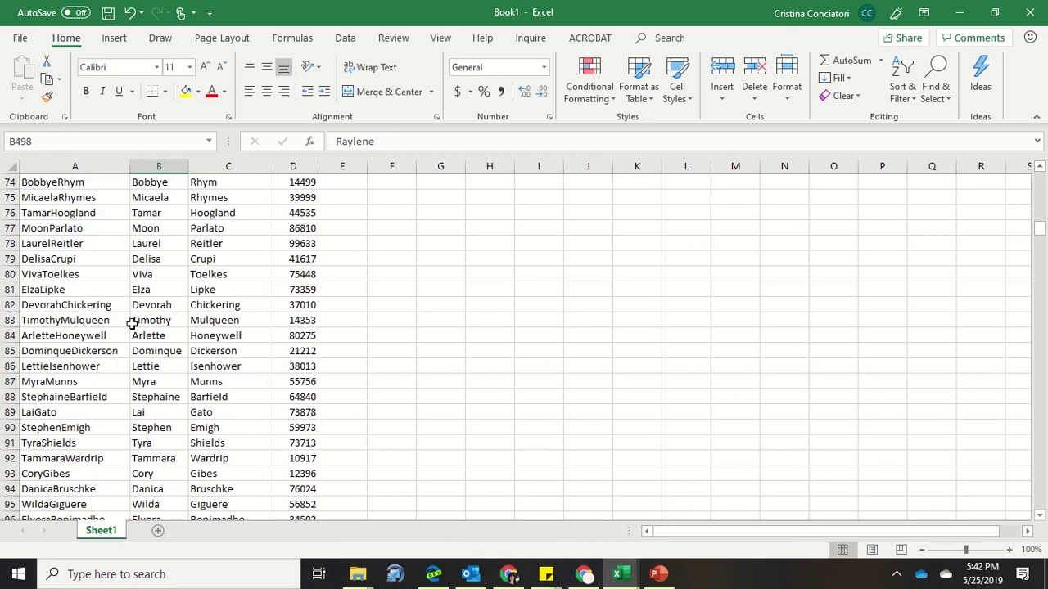
scroll(132, 323, up, 20)
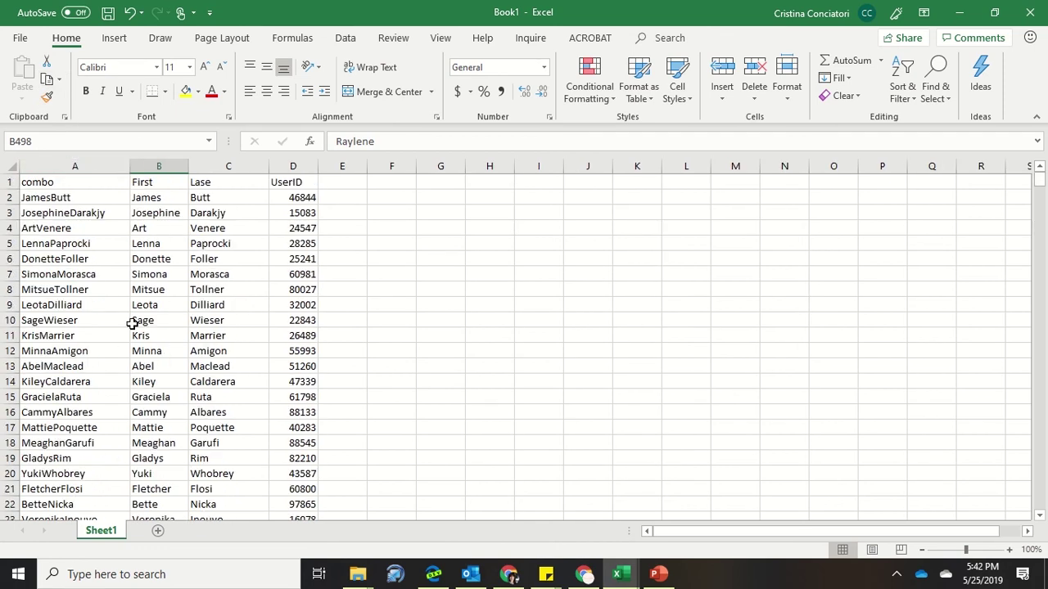
click(629, 583)
click(689, 506)
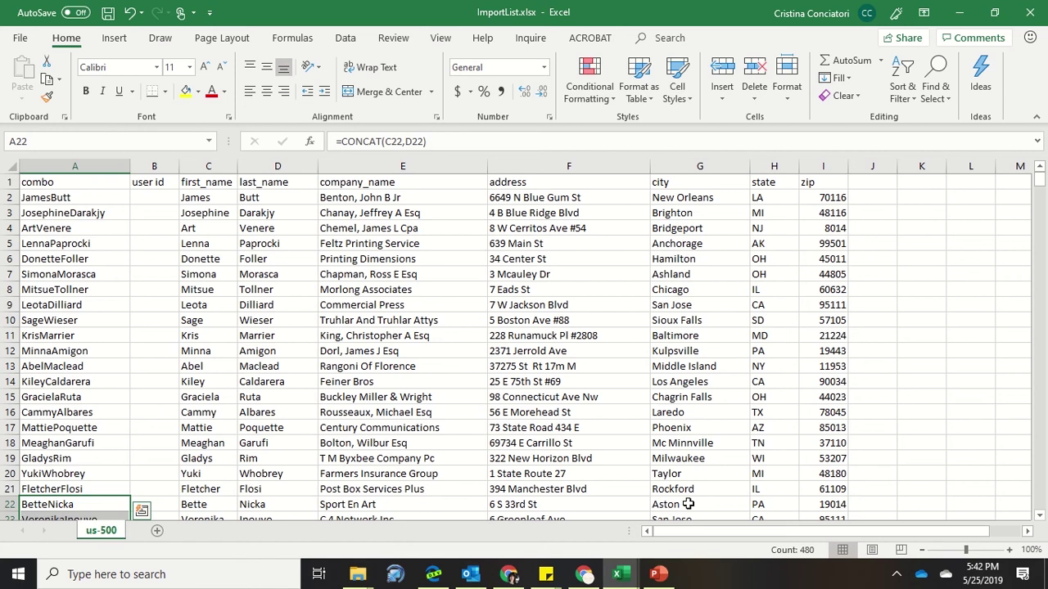
Start a VLOOKUP formula in B2 under user id, with the combined name in A2 as the lookup value.
click(161, 196)
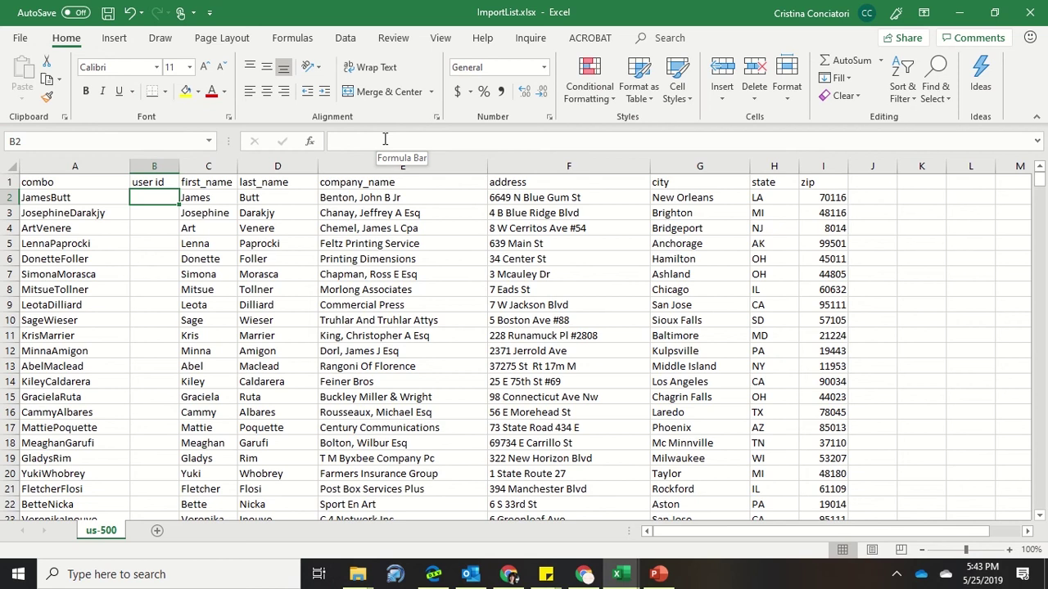
text(=vloo)
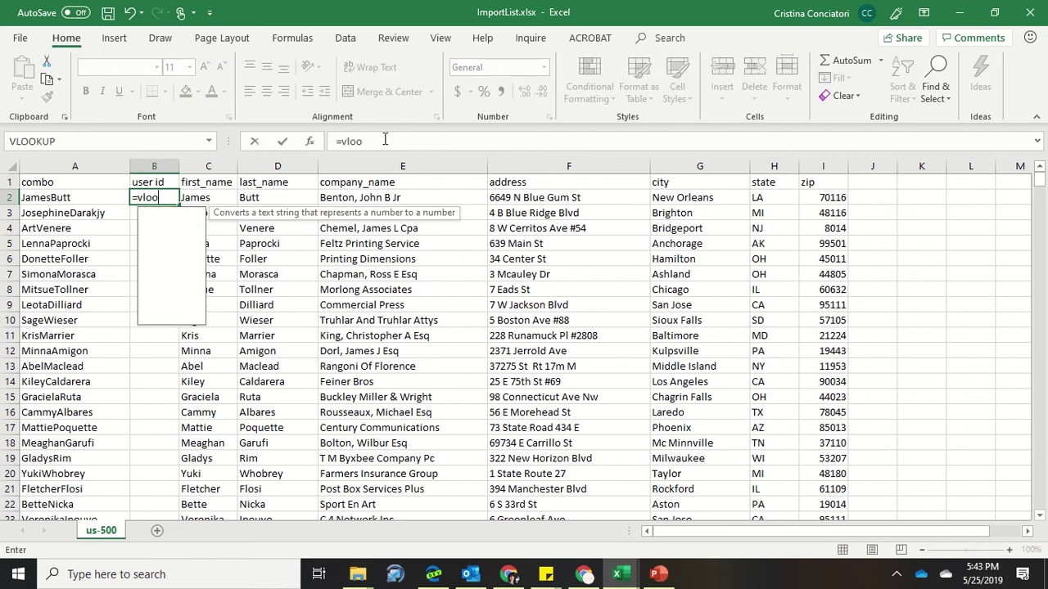
text(kup)
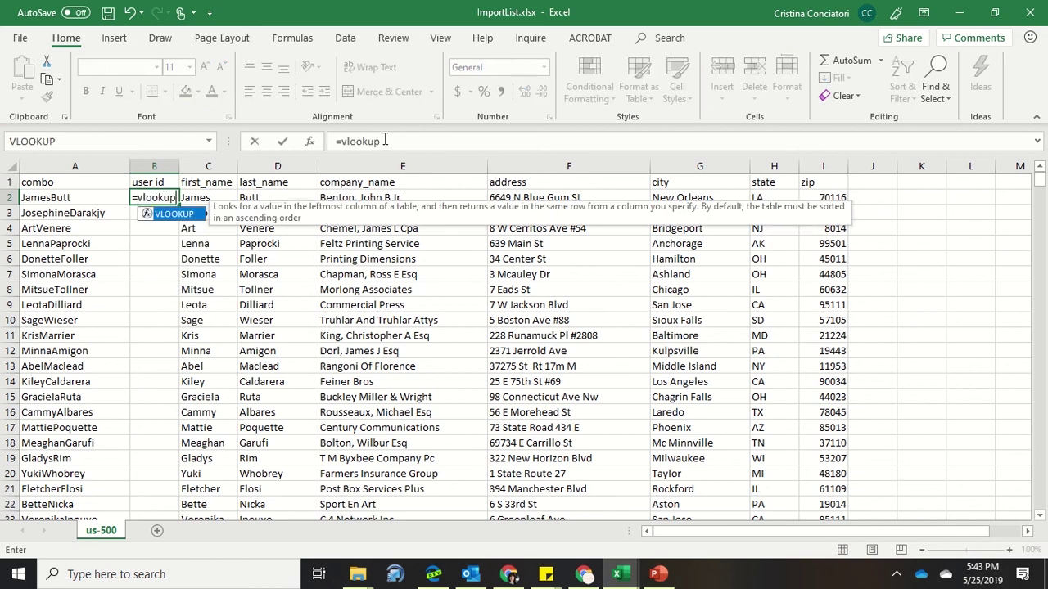
text(()
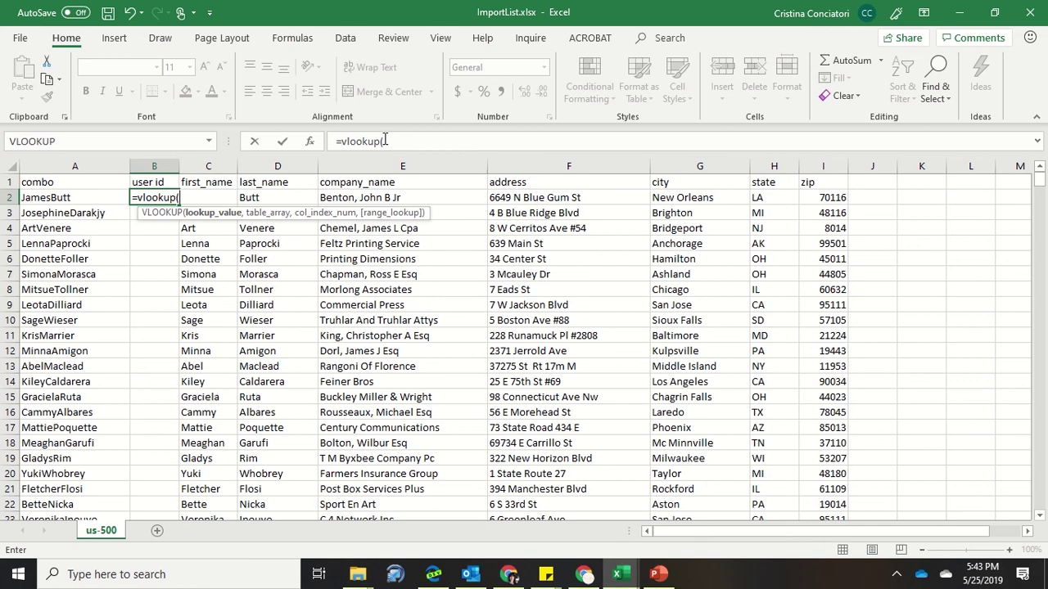
click(72, 196)
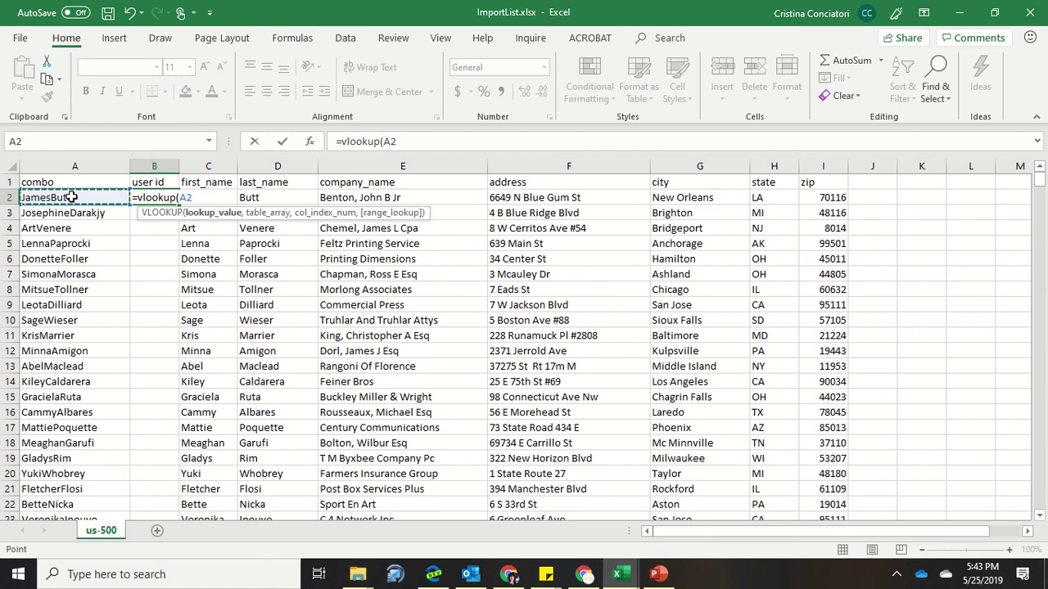
text(,)
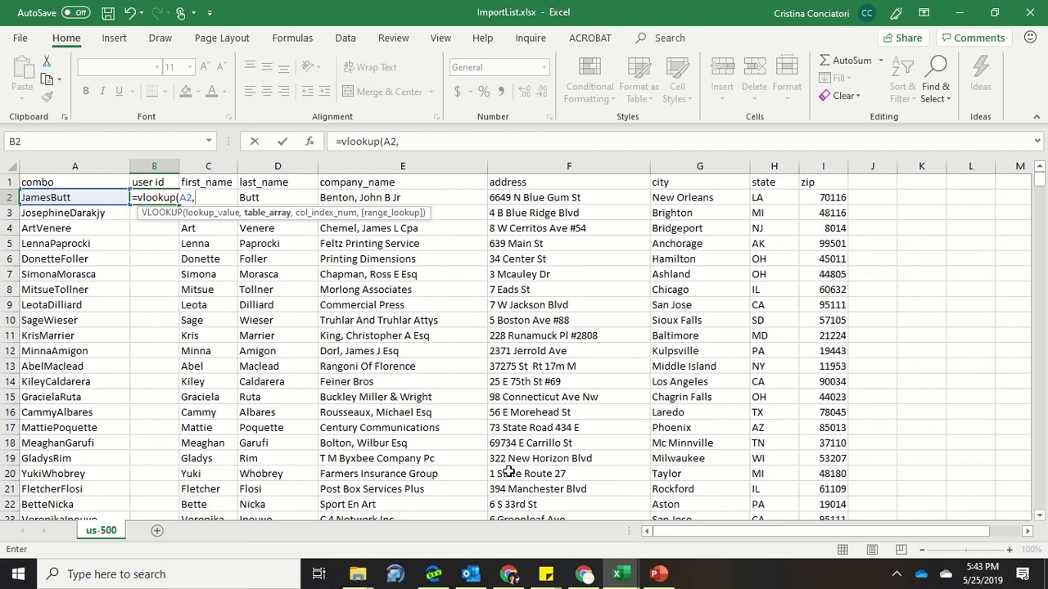
Set the VLOOKUP table array to $A$2:$D$501 on Sheet1 of Book1.
mouse_move(621, 578)
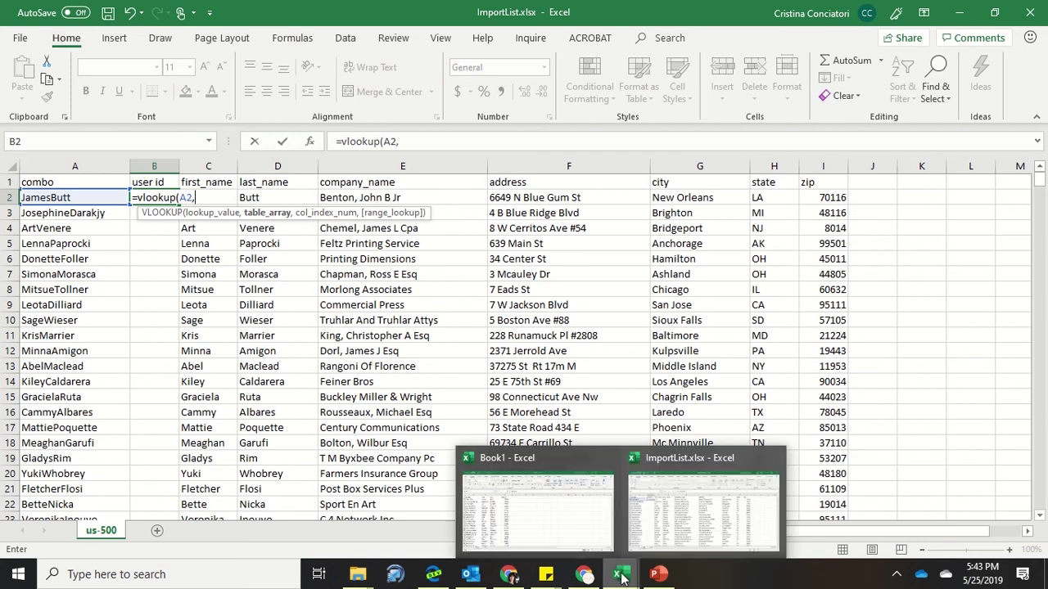
click(596, 539)
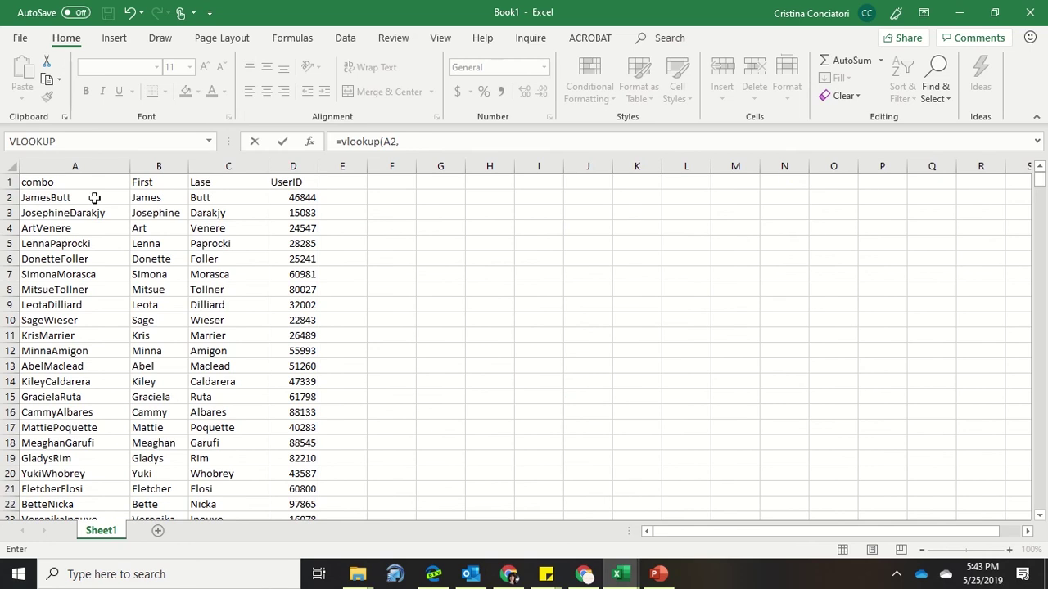
click(95, 198)
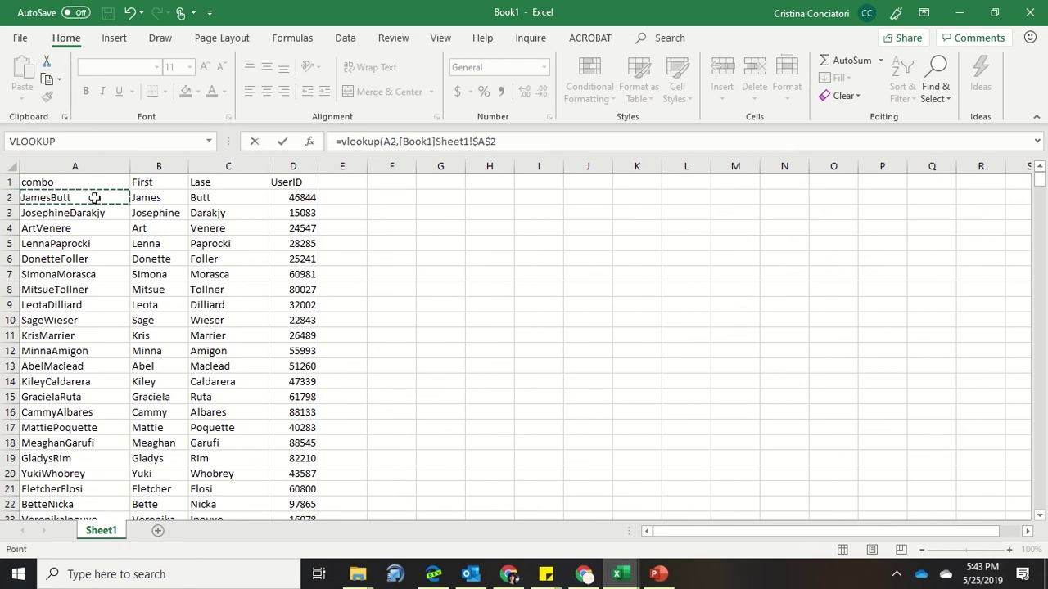
key(End)
key(shift+Down)
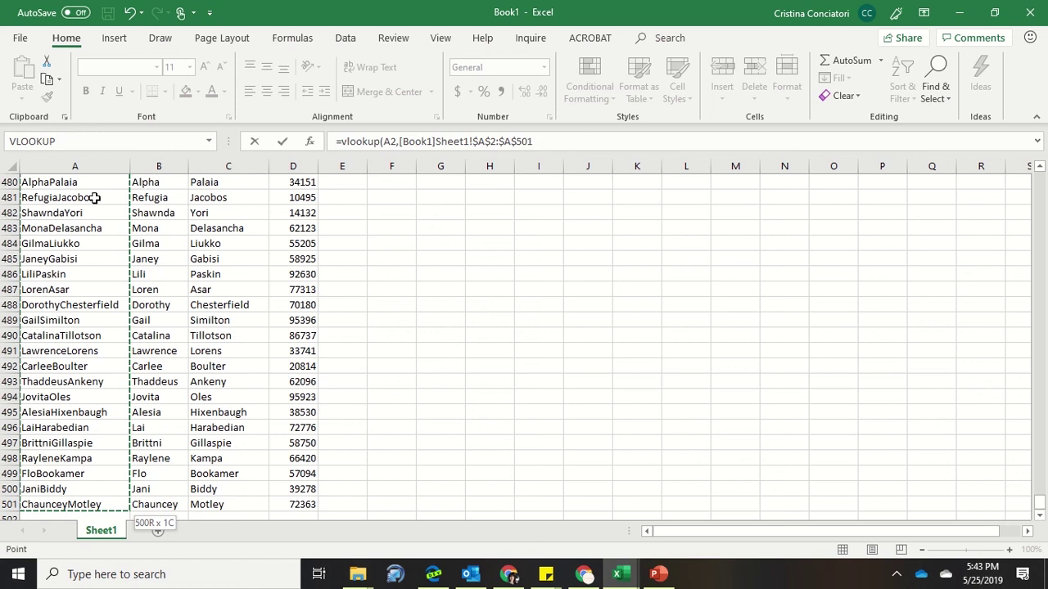
key(shift+Right)
key(shift+Right)
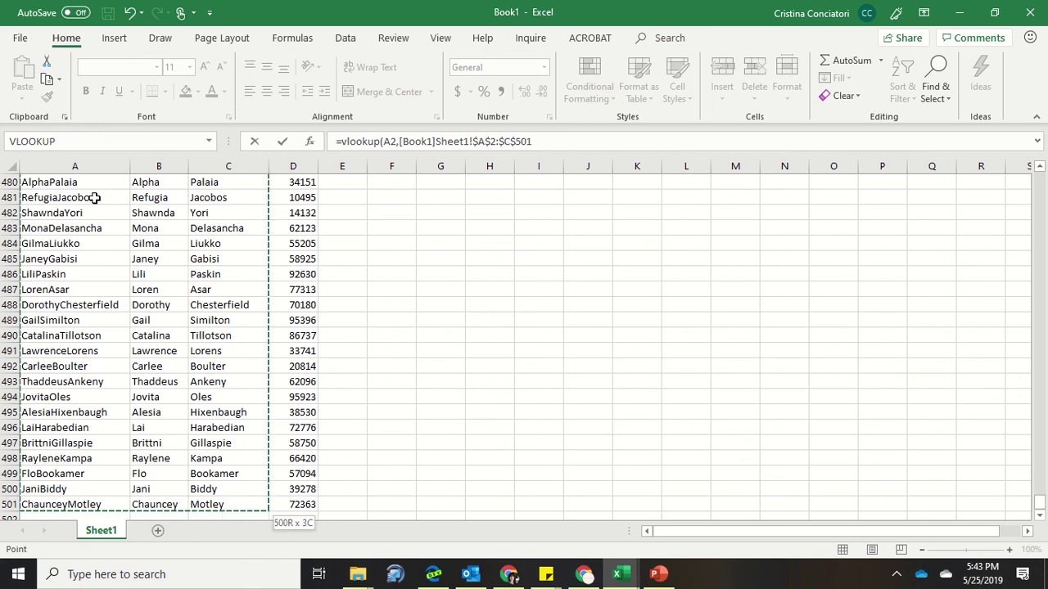
key(shift+Right)
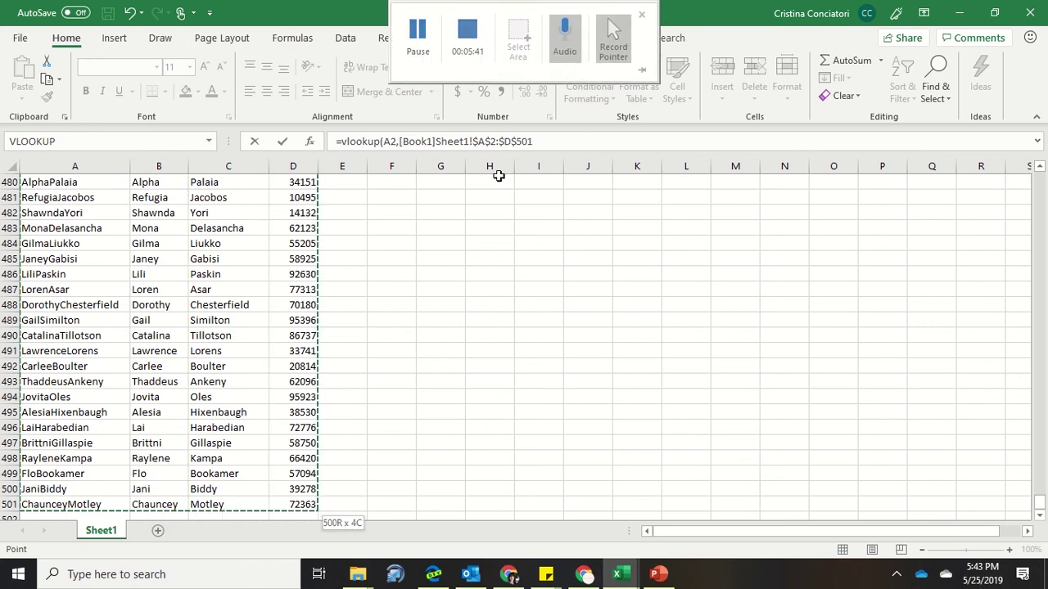
Complete the VLOOKUP formula with column index 4 and FALSE for an exact match.
click(549, 146)
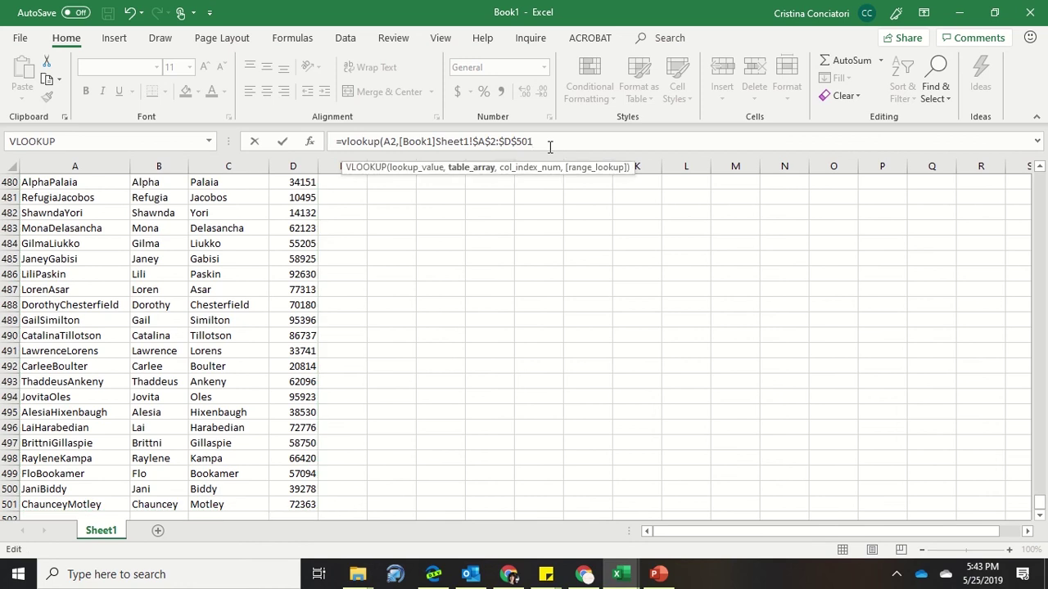
text(,4)
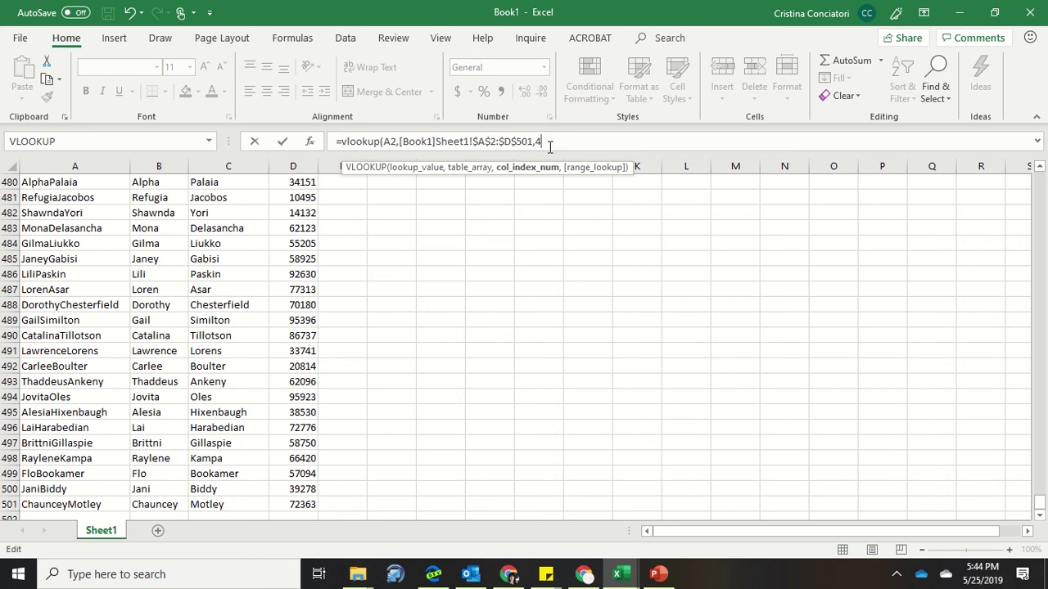
text(,)
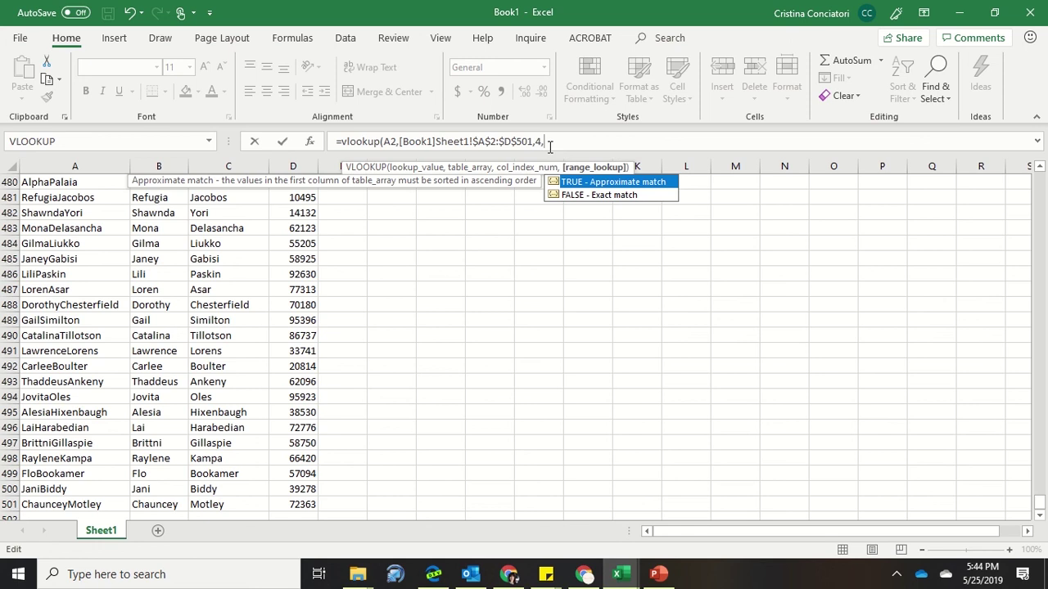
text(FALSE))
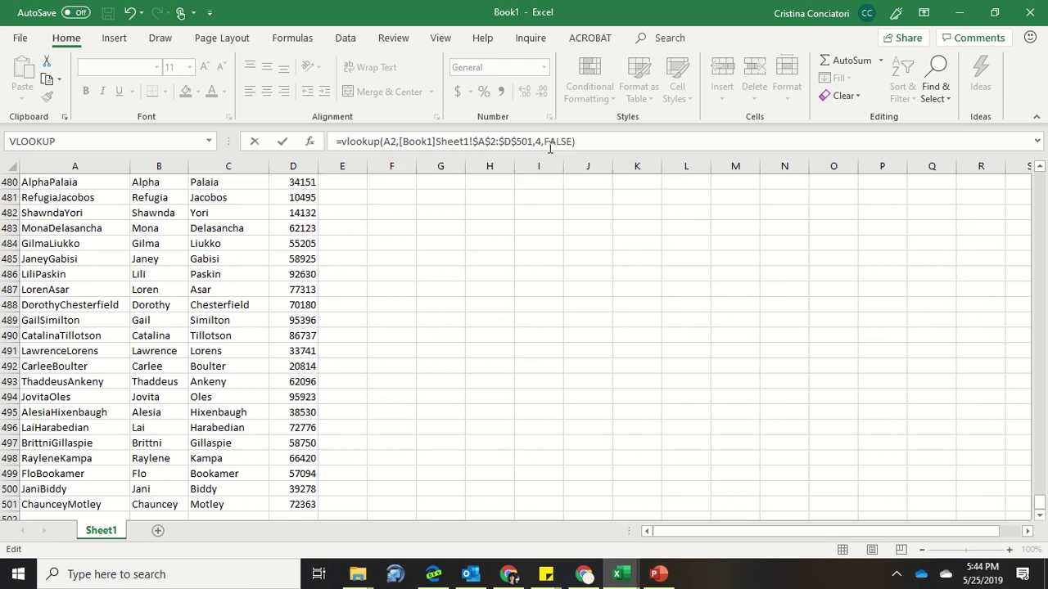
key(Return)
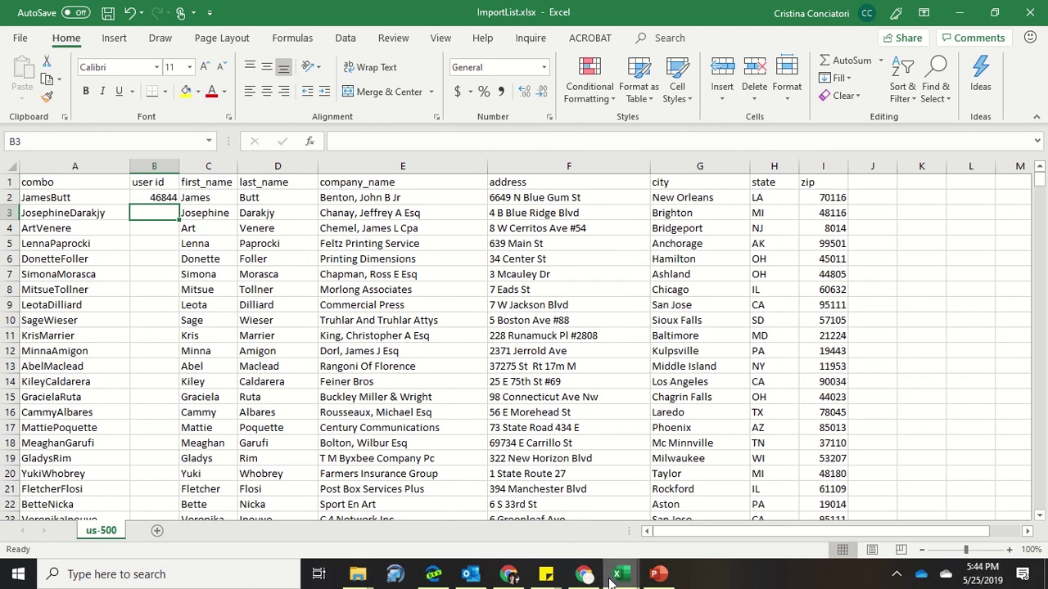
Check the B2 lookup result against the first record's UserID in Book1, and return to ImportList.xlsx.
mouse_move(617, 575)
click(524, 499)
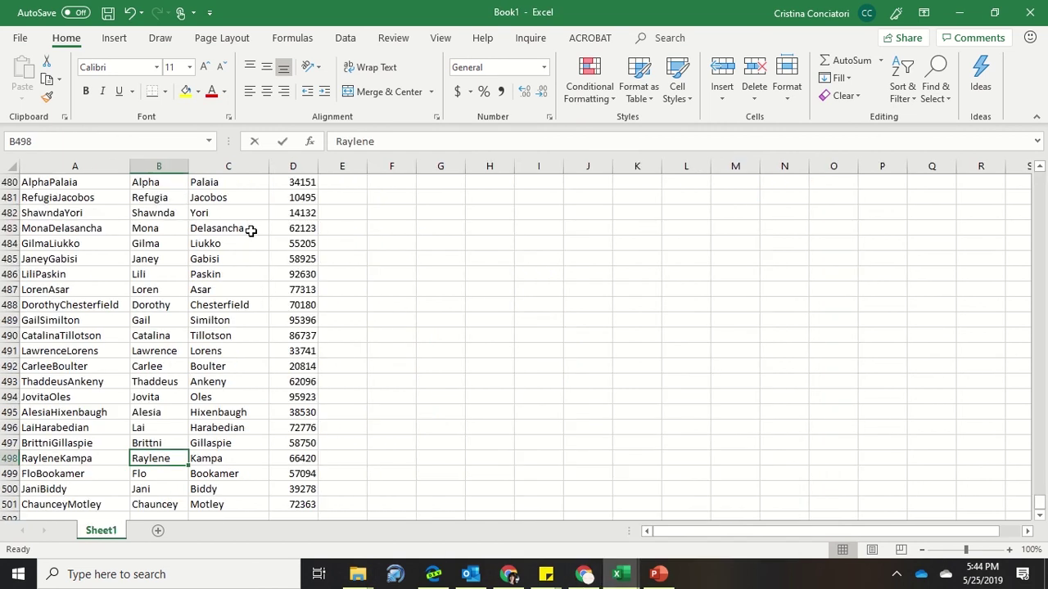
key(End)
key(Up)
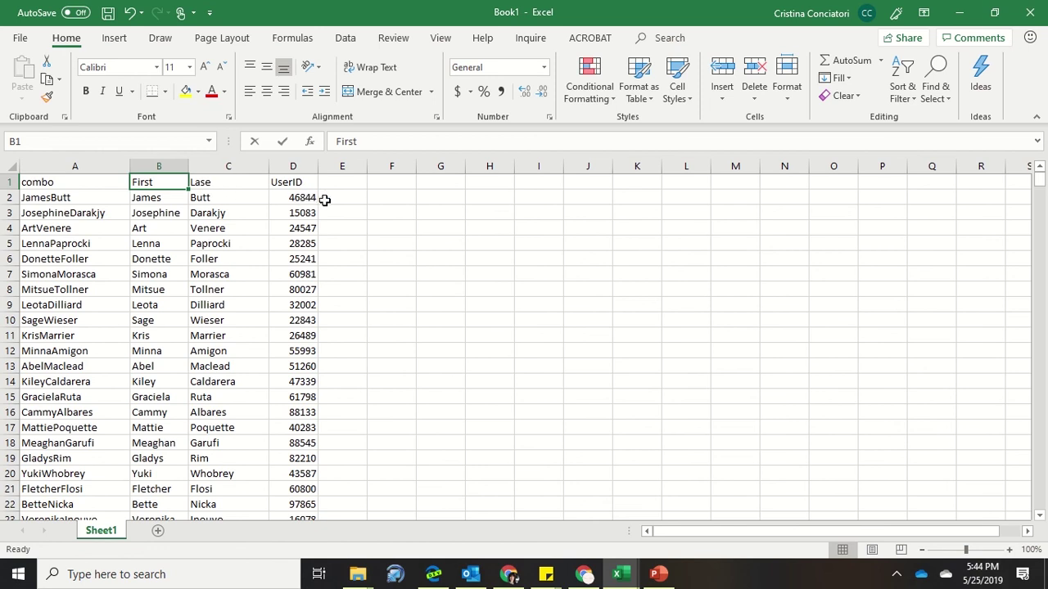
mouse_move(619, 574)
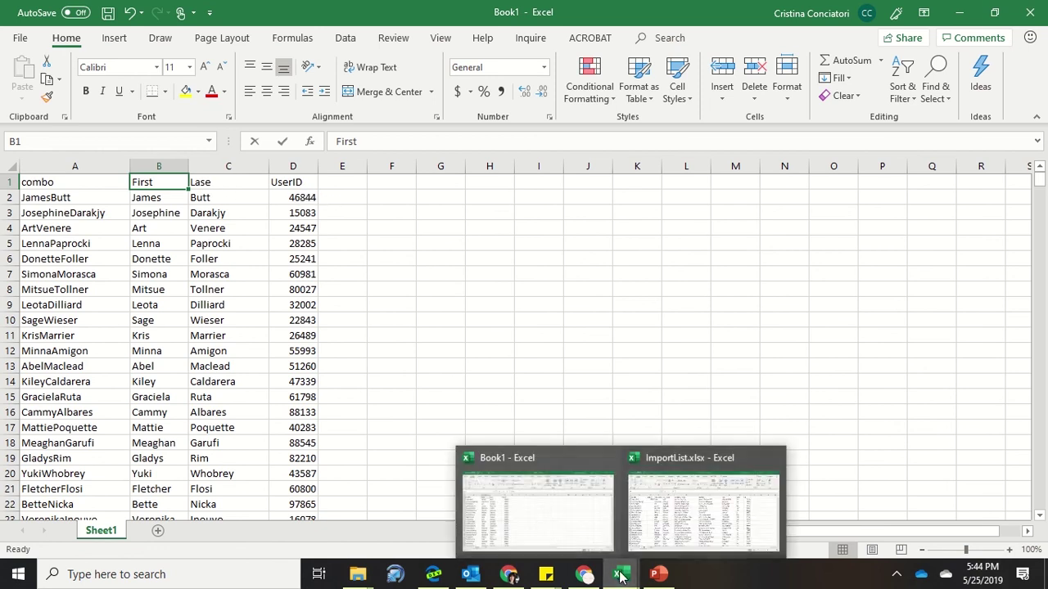
click(679, 512)
Fill the B2 VLOOKUP formula down the user id column through row 501.
click(164, 200)
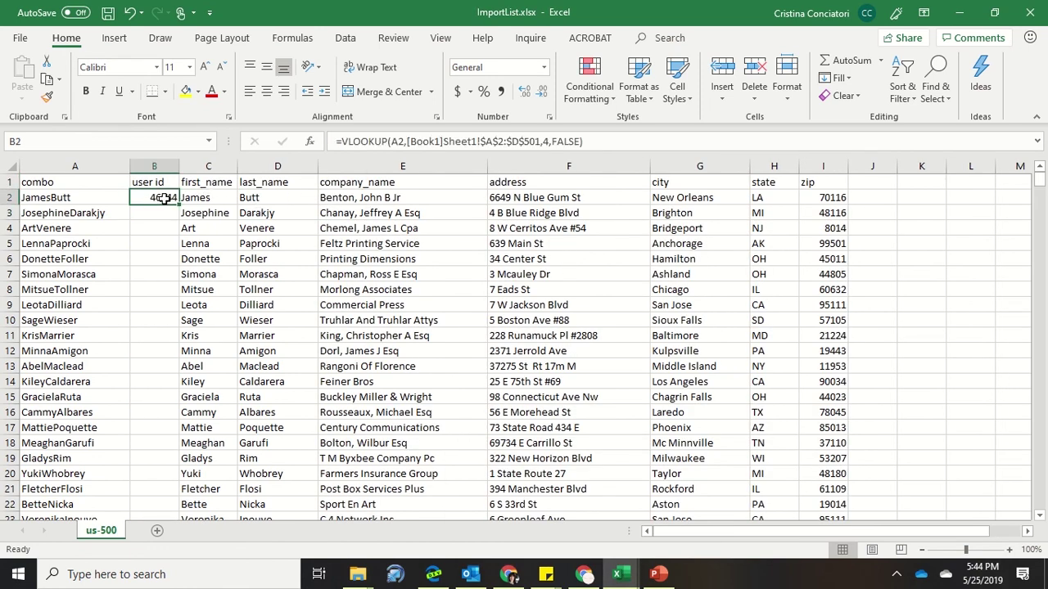
drag(181, 205, 198, 496)
scroll(211, 338, up, 20)
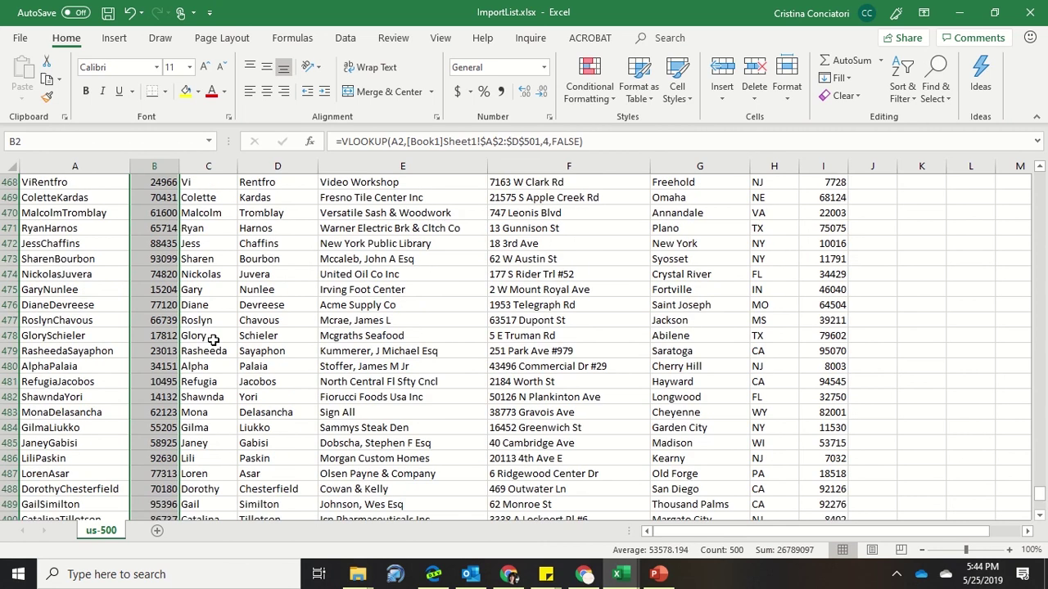
scroll(213, 340, up, 20)
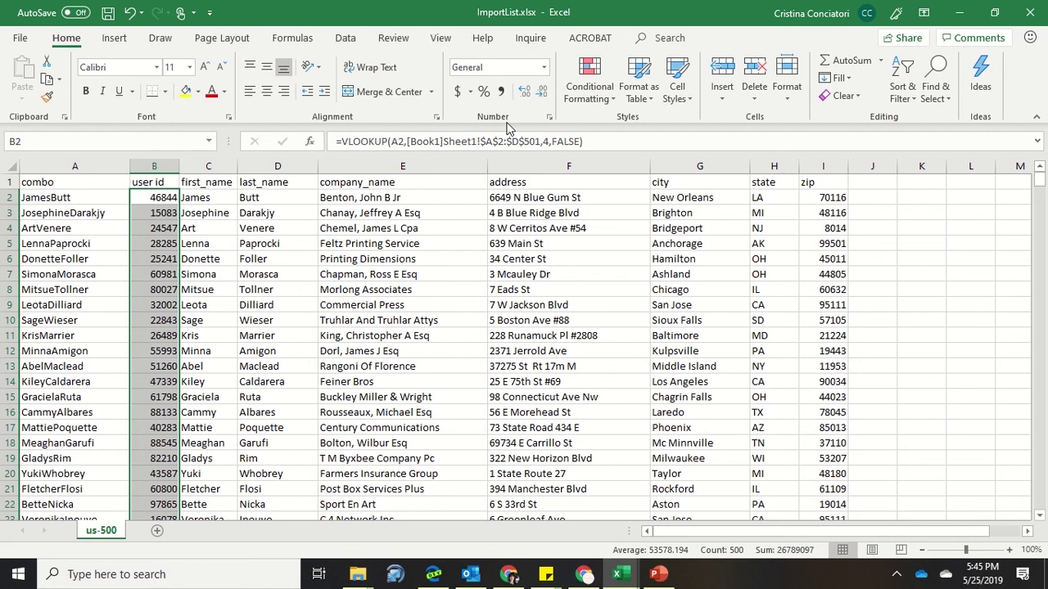
Replace the user id formulas in B2:B501 with their values and check cells B3 and B5.
key(ctrl+c)
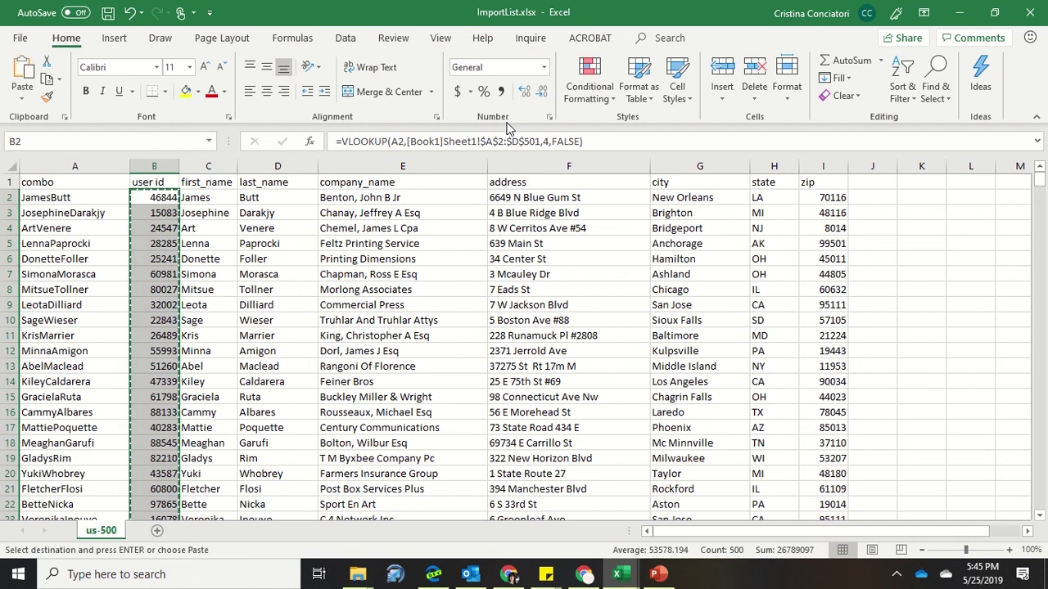
click(25, 98)
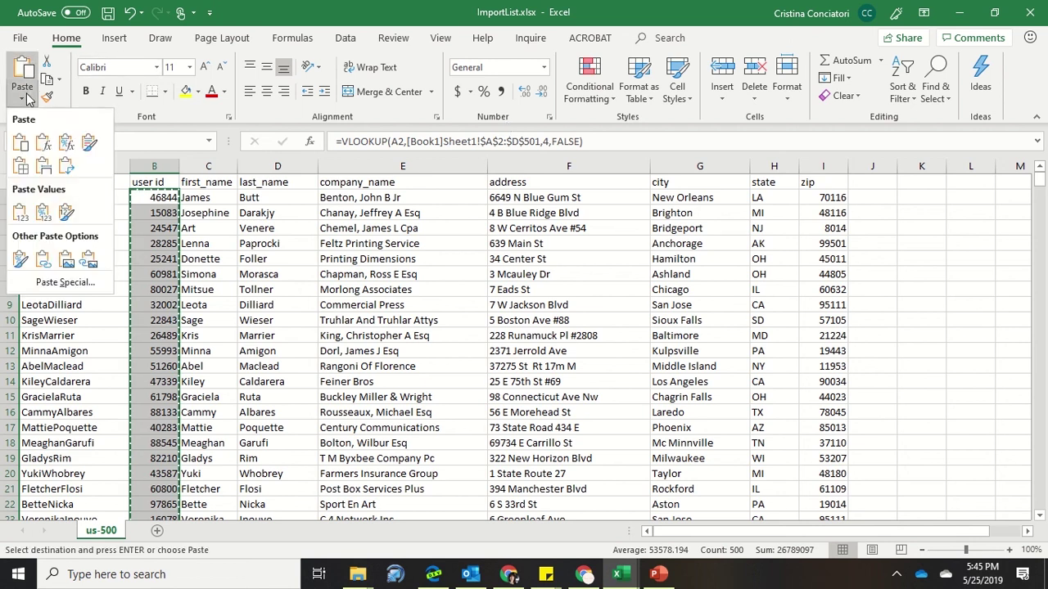
click(19, 212)
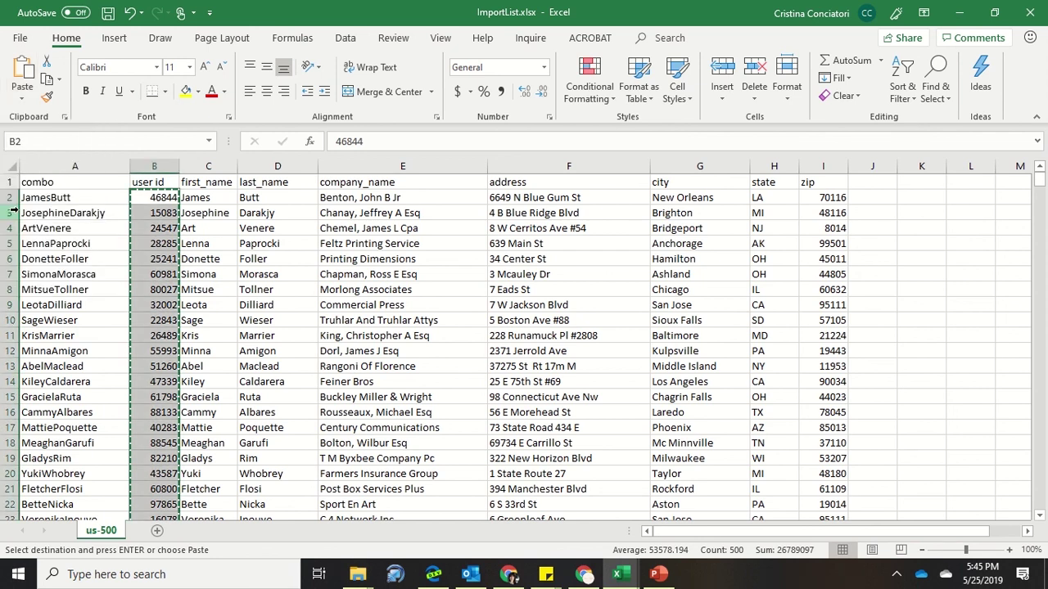
click(152, 213)
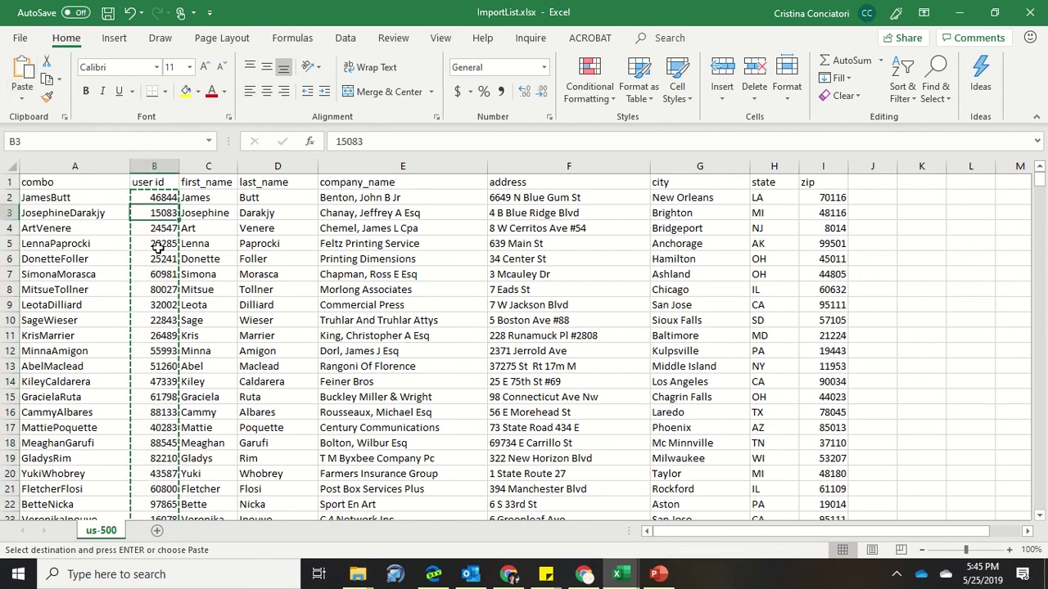
click(158, 244)
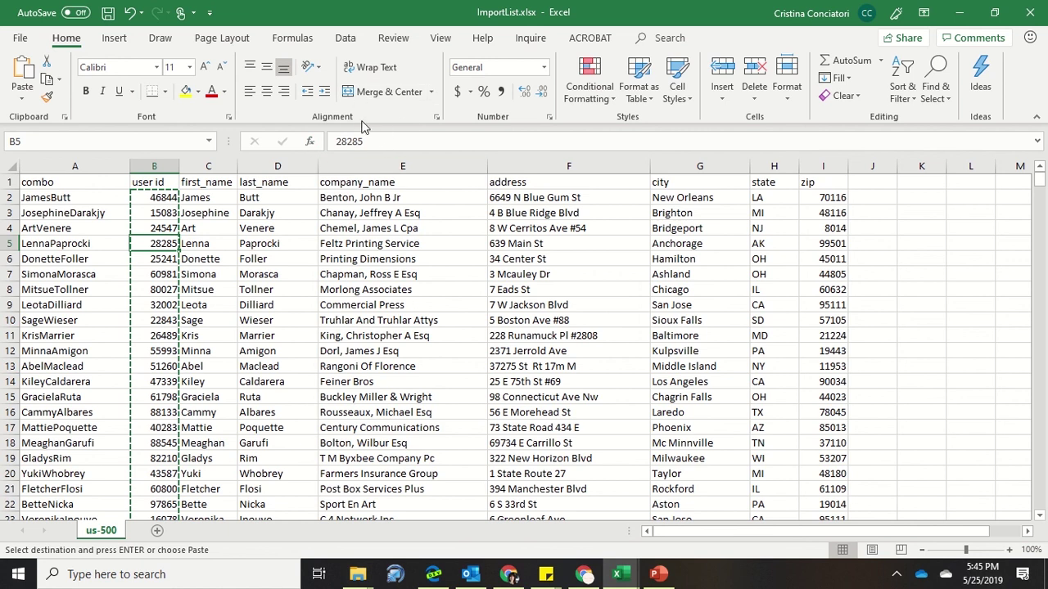
Delete the combo column from ImportList.xlsx.
click(73, 165)
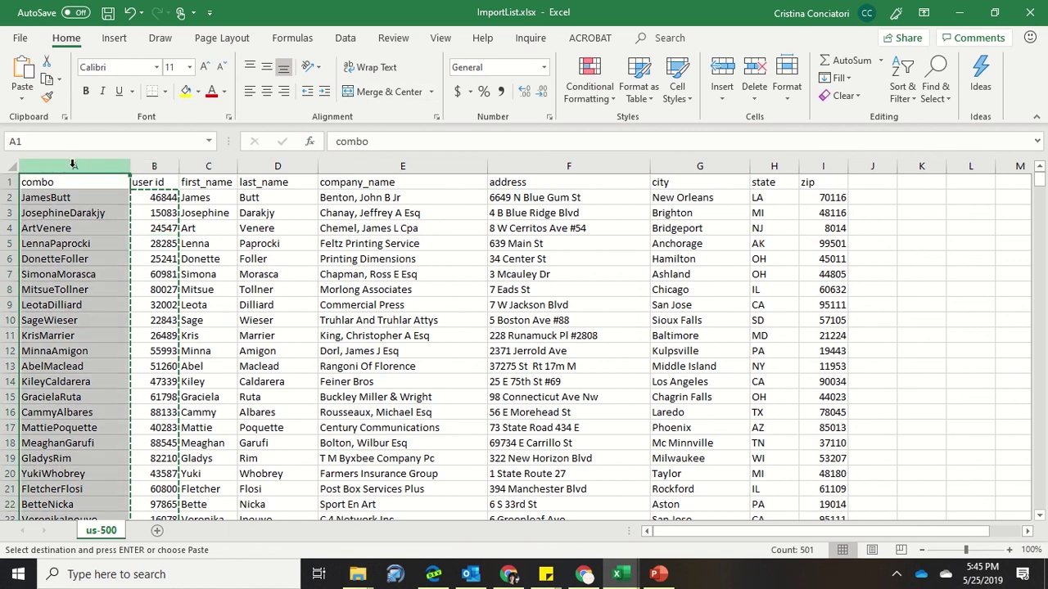
right_click(73, 165)
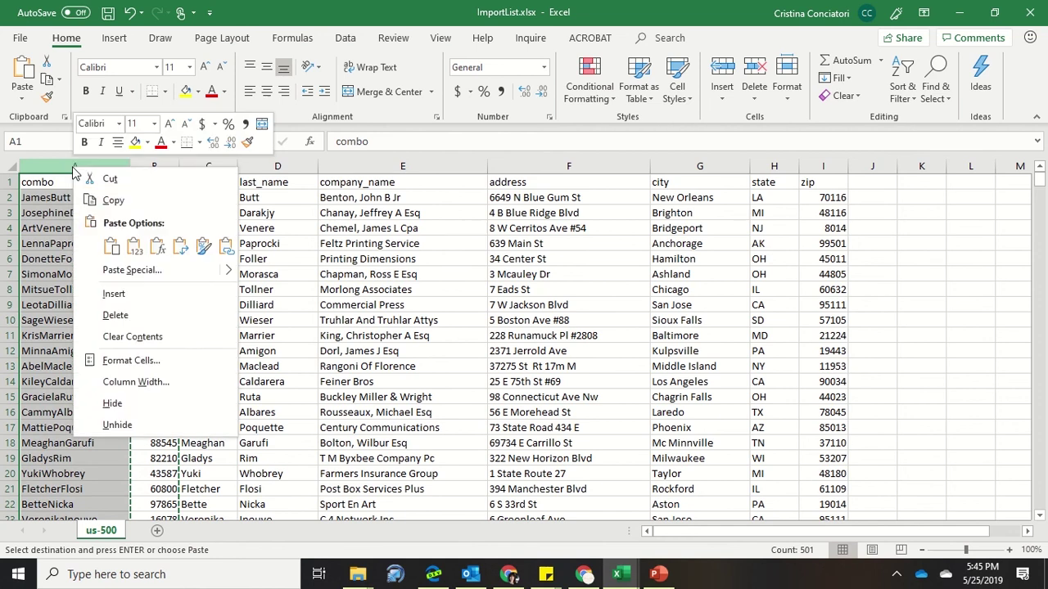
click(135, 313)
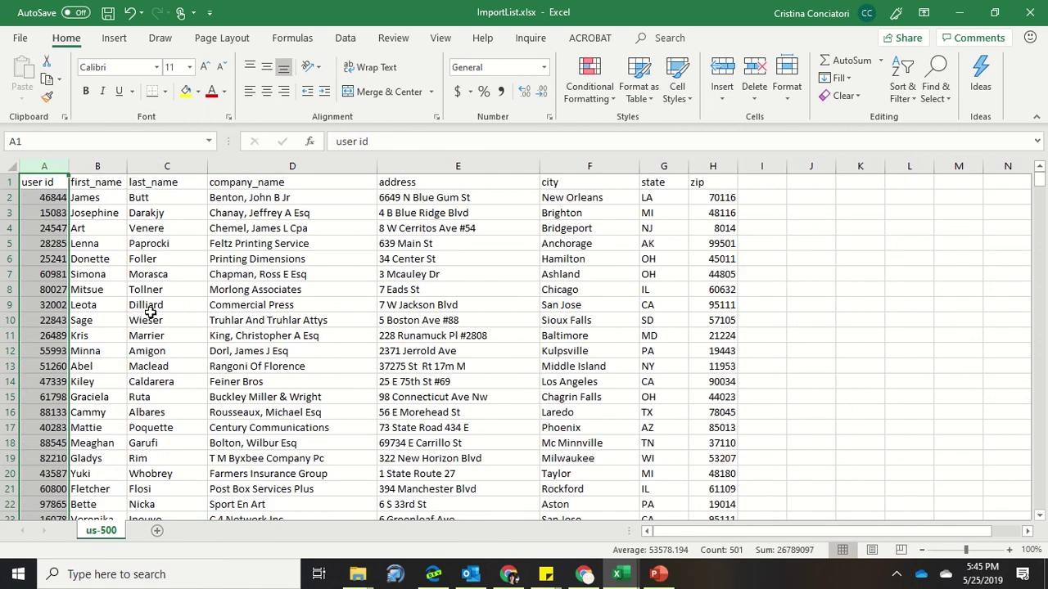